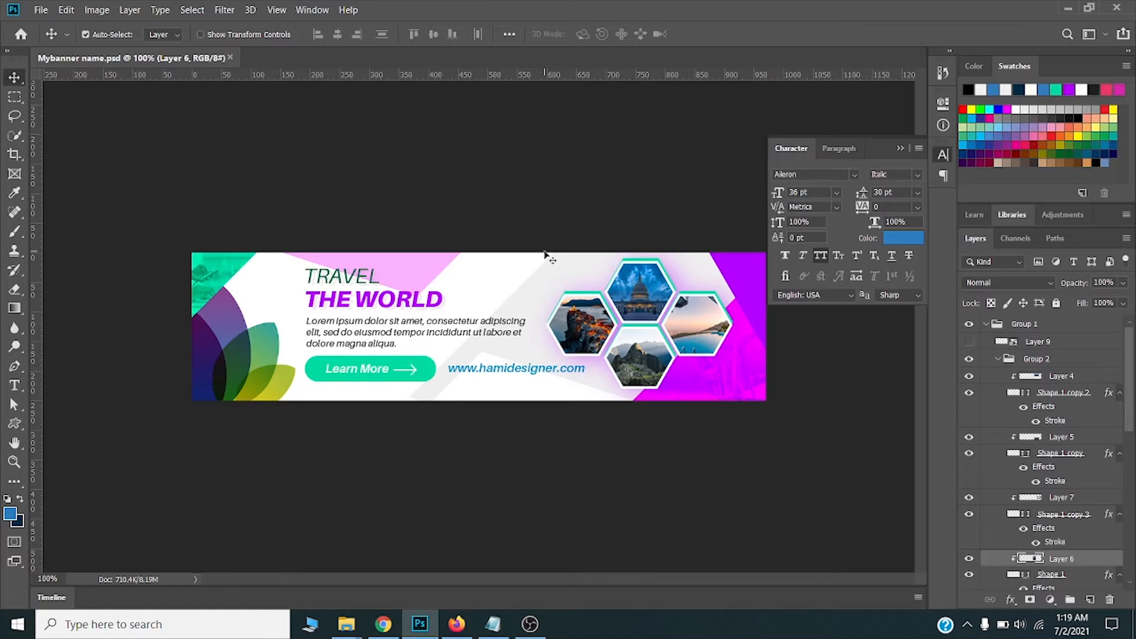
# Step: Collapse the floating Character settings and create a frame animation for the banner in the Timeline
pyautogui.press('ctrl')
pyautogui.click(901, 150)
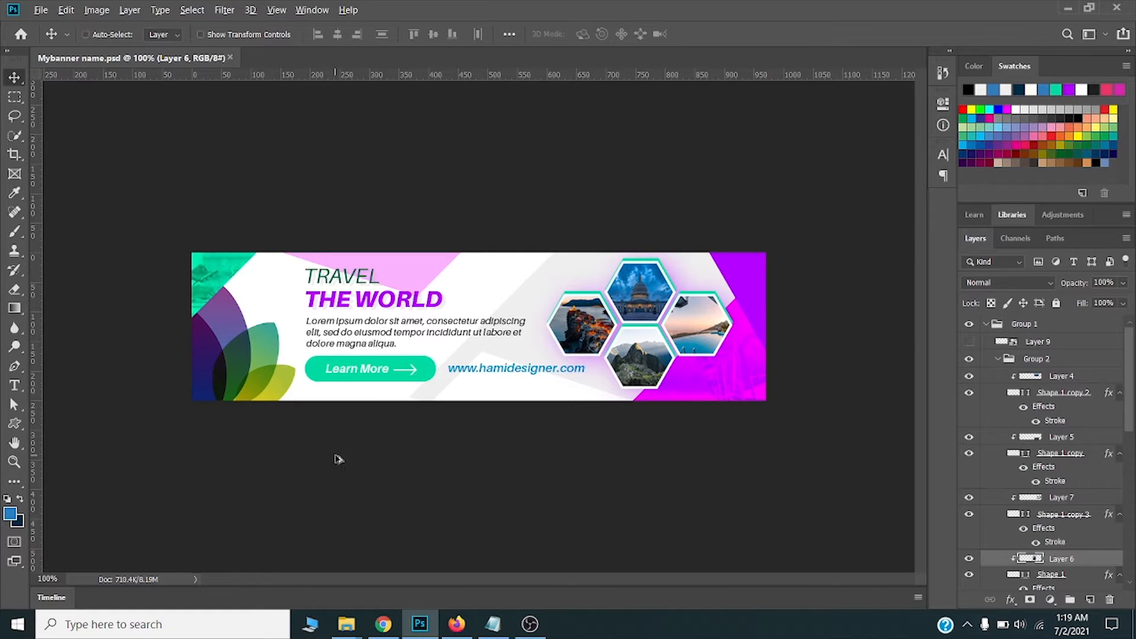
pyautogui.click(333, 342)
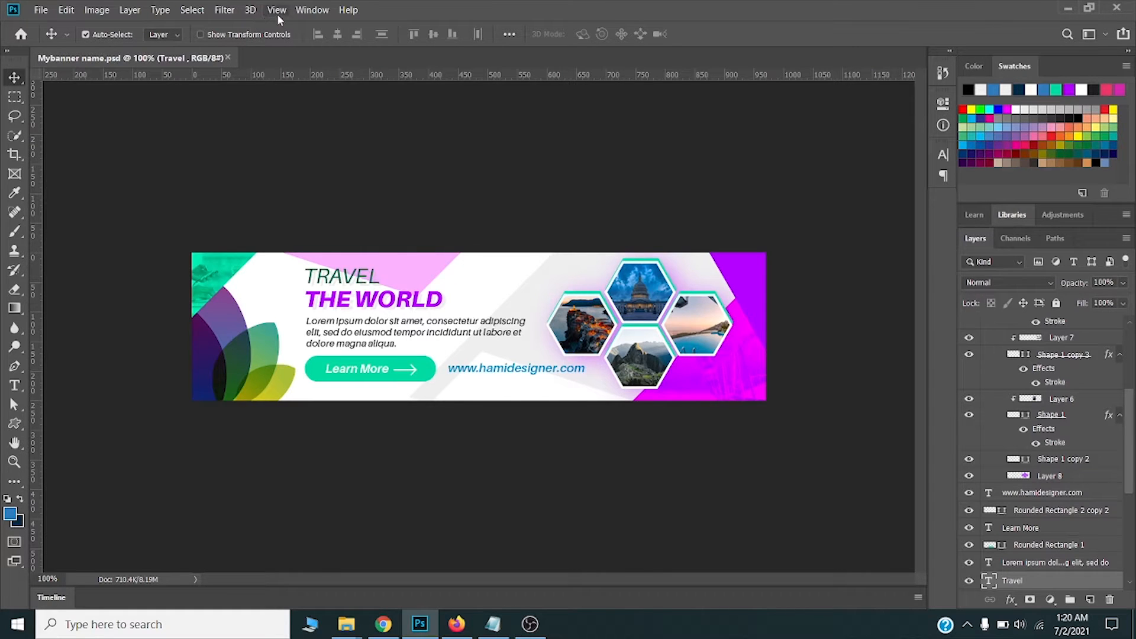
pyautogui.click(313, 10)
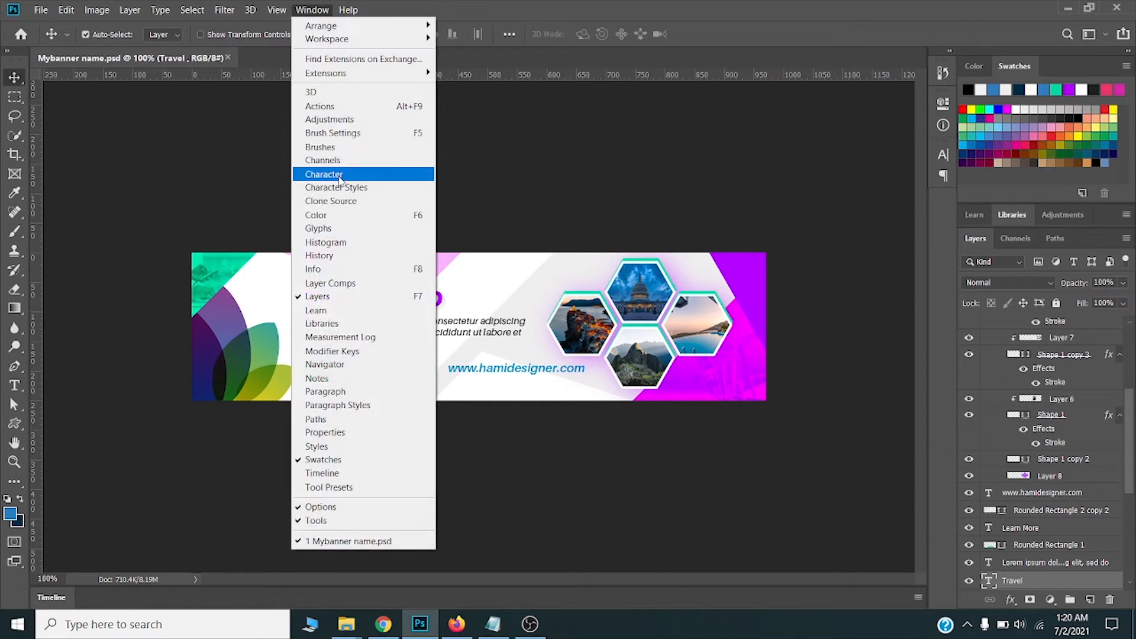
pyautogui.click(329, 473)
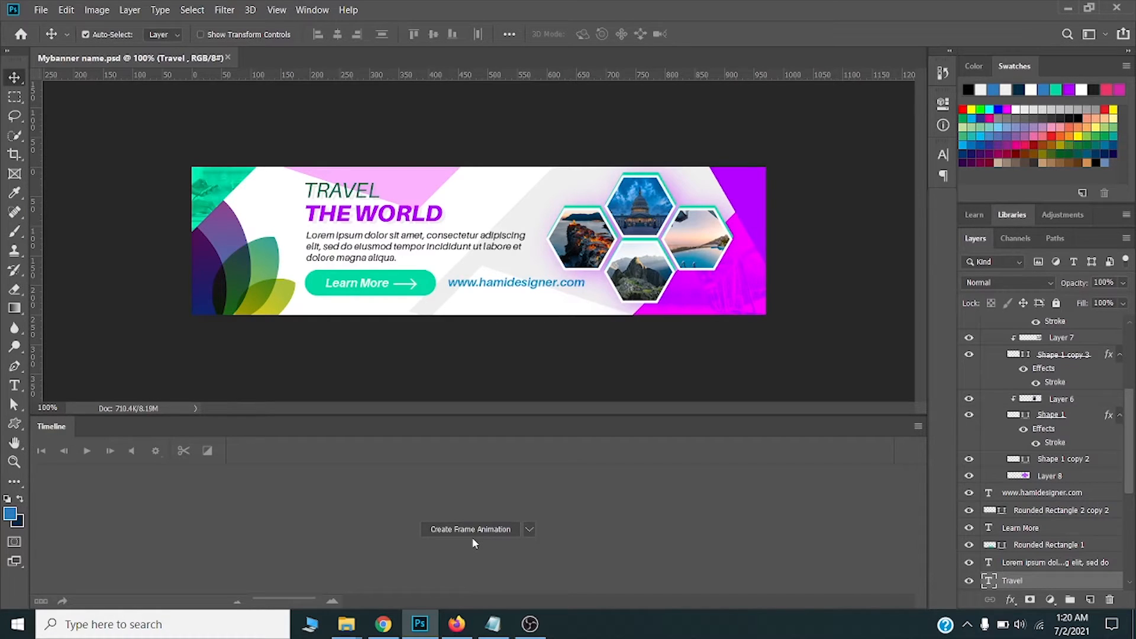
pyautogui.click(487, 530)
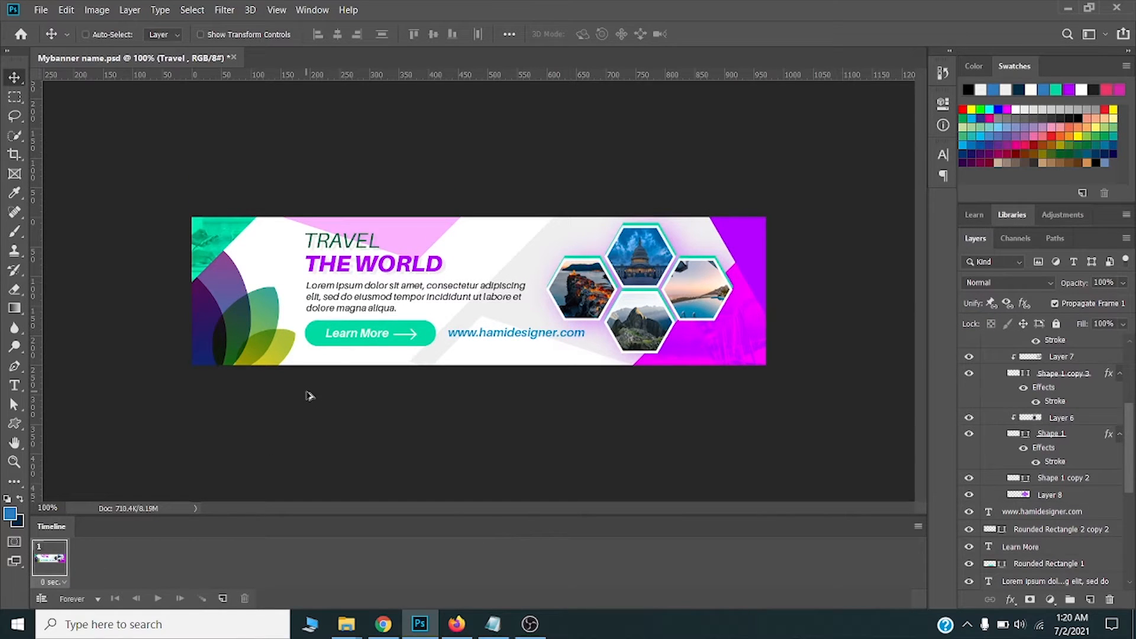
# Step: Hide both Travel text layers, the green heading and its grey shadow copy, in the first frame
pyautogui.press('ctrl')
pyautogui.scroll(3, 358, 286)
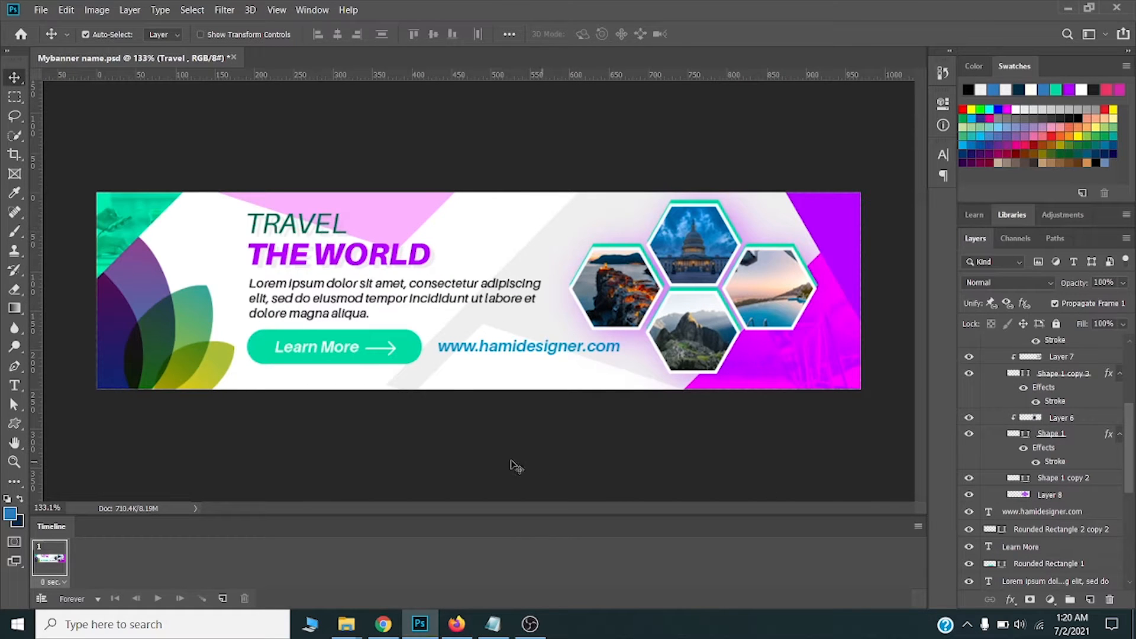
pyautogui.scroll(5, 302, 264)
pyautogui.click(301, 263)
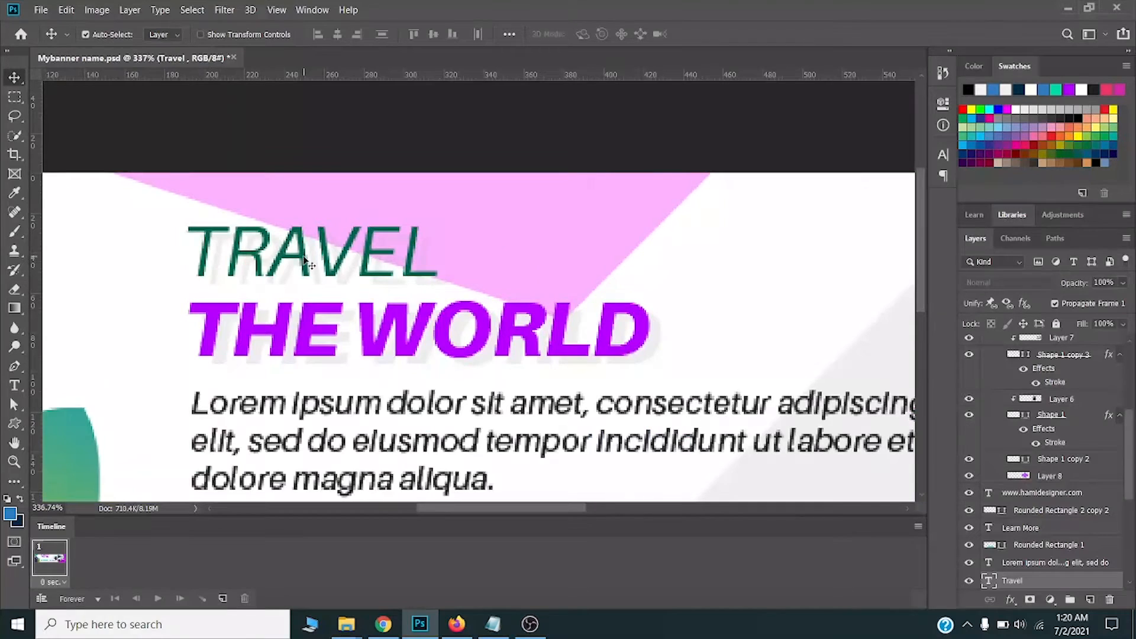
pyautogui.scroll(-3, 1083, 539)
pyautogui.scroll(-1, 1083, 540)
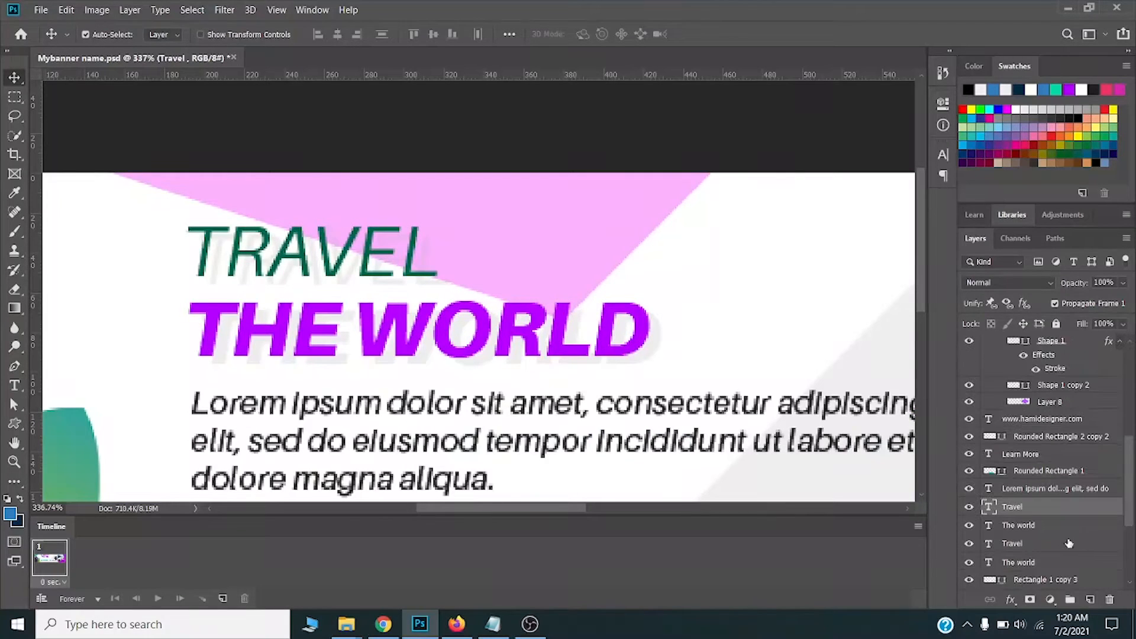
pyautogui.keyDown('ctrl'); pyautogui.click(1054, 543); pyautogui.keyUp('ctrl')
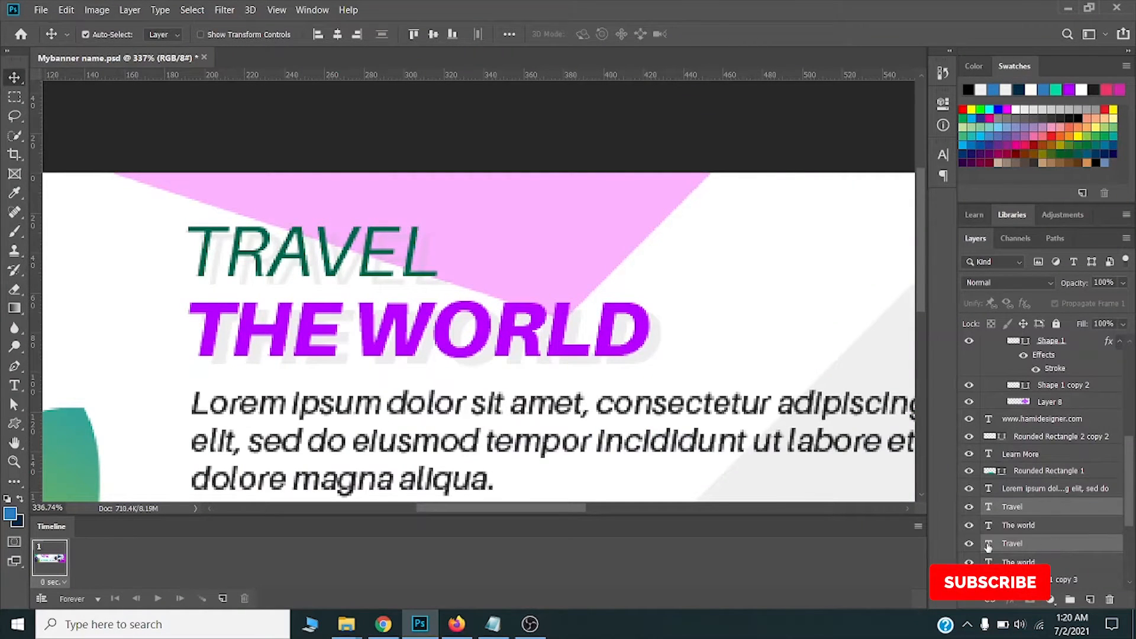
pyautogui.click(969, 543)
pyautogui.click(969, 507)
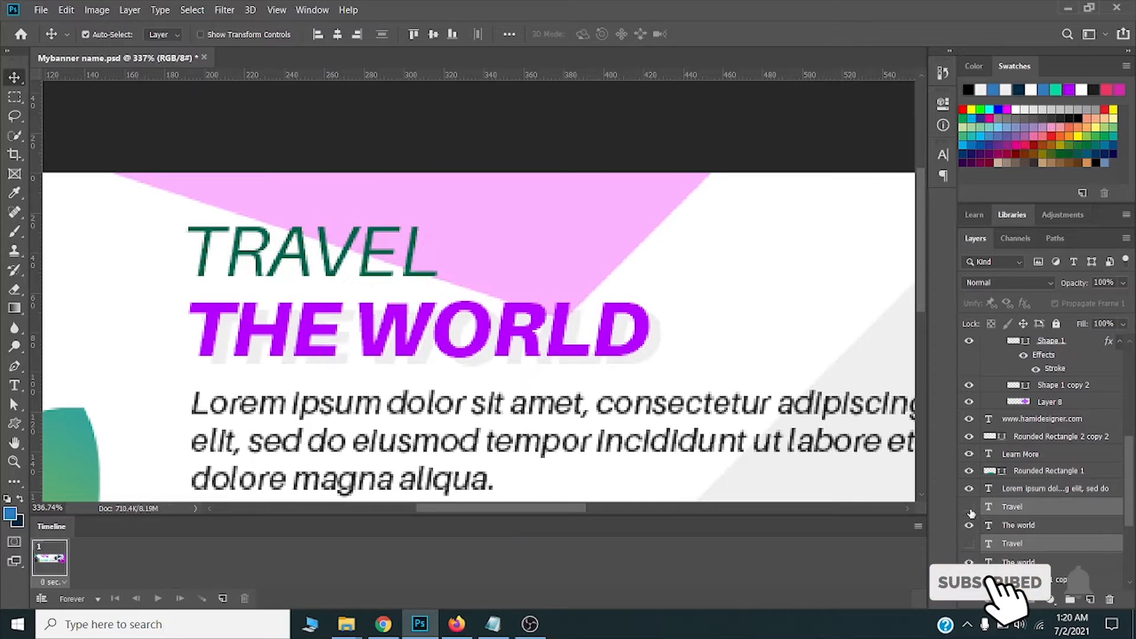
# Step: Hide both The world text layers and the Lorem ipsum paragraph layer in the first frame
pyautogui.click(1053, 526)
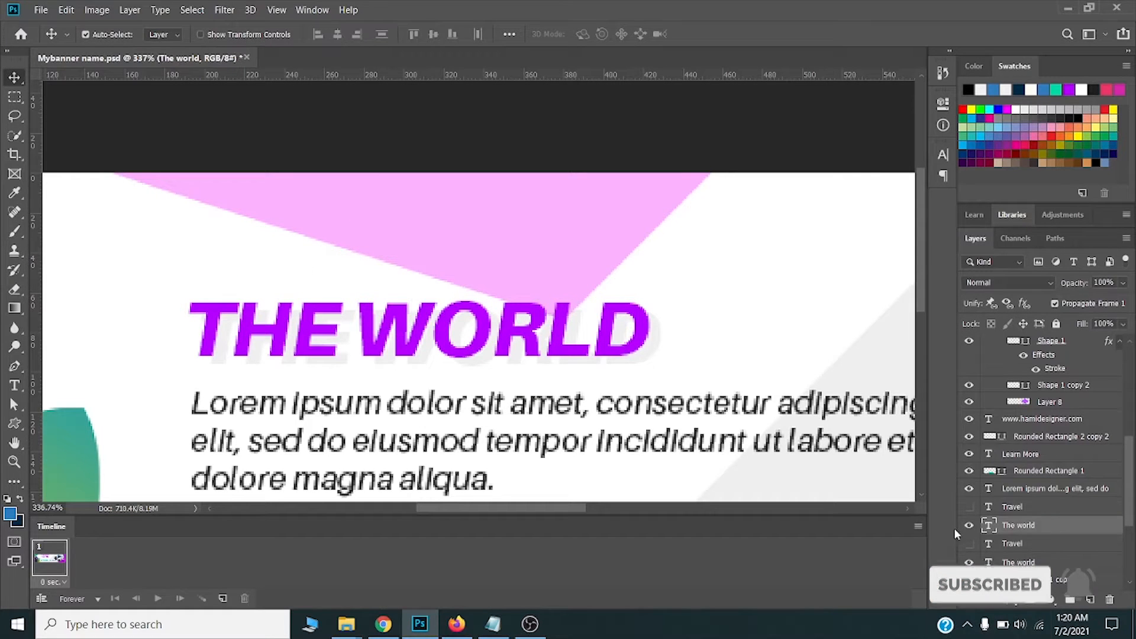
pyautogui.click(969, 526)
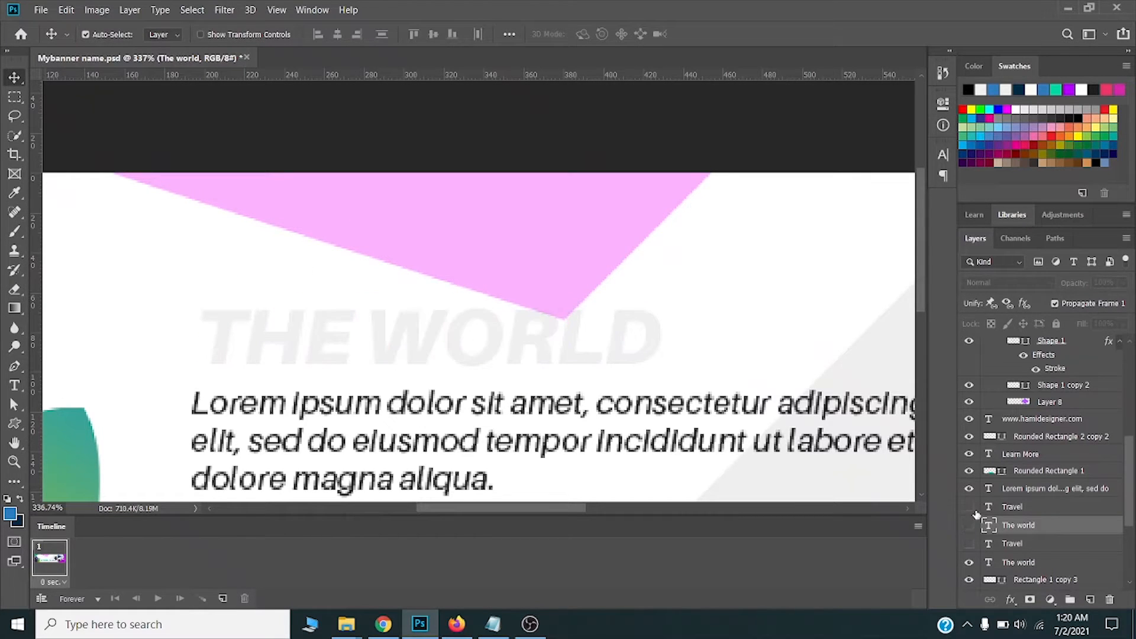
pyautogui.click(968, 562)
pyautogui.click(549, 407)
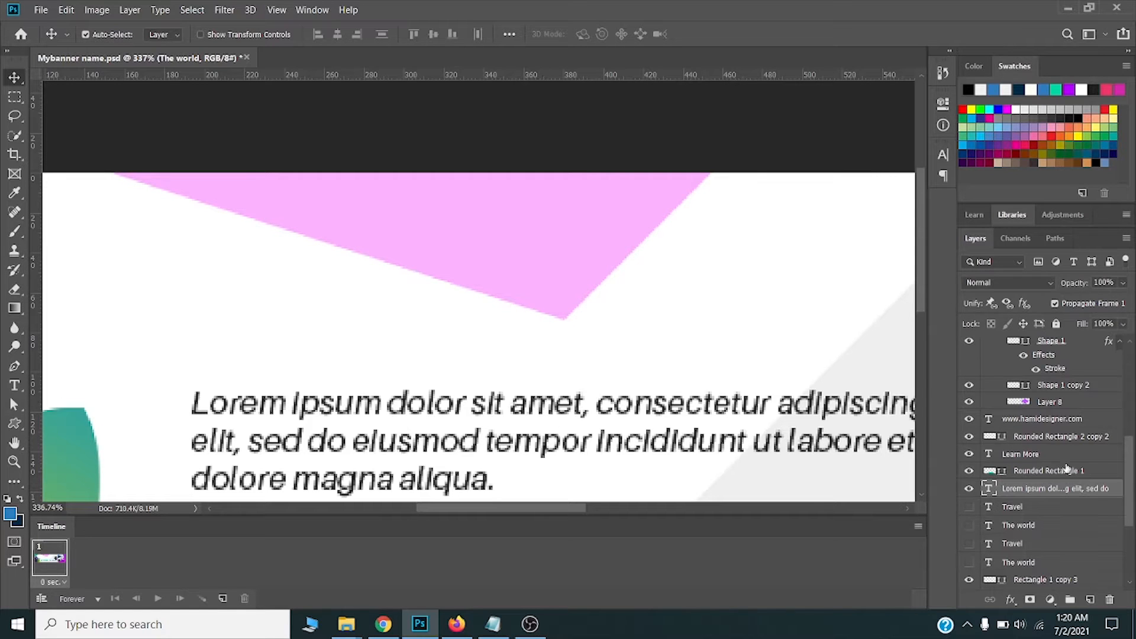
pyautogui.click(968, 488)
# Step: Group the Learn More text with its arrow and green rounded rectangle, and hide the group
pyautogui.scroll(-1, 390, 370)
pyautogui.scroll(-2, 388, 373)
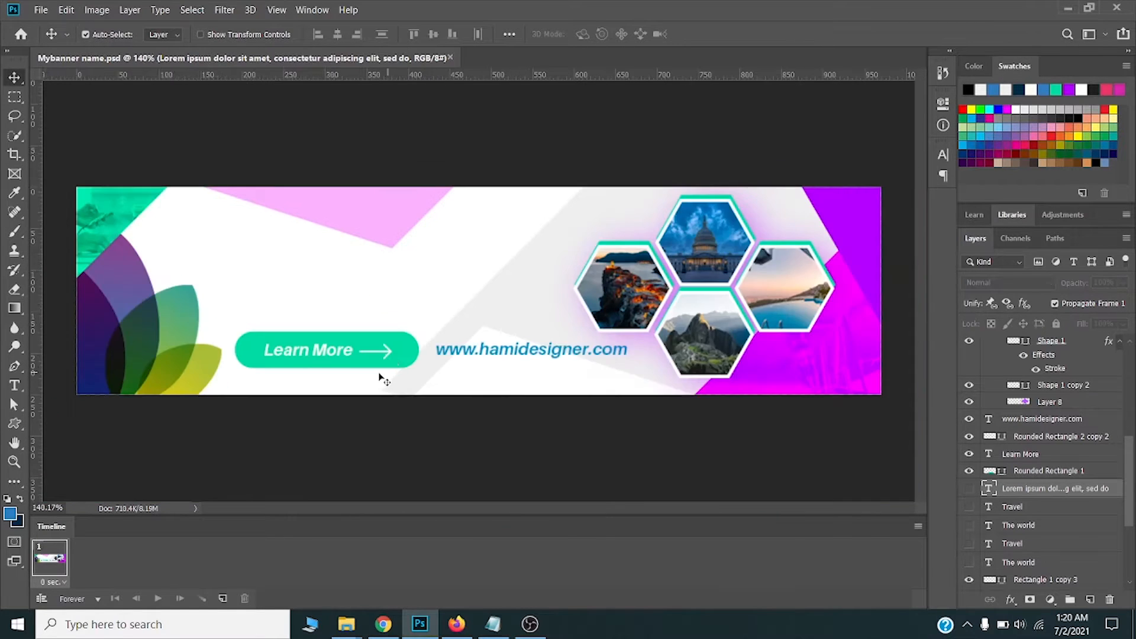
pyautogui.scroll(1, 337, 341)
pyautogui.click(337, 342)
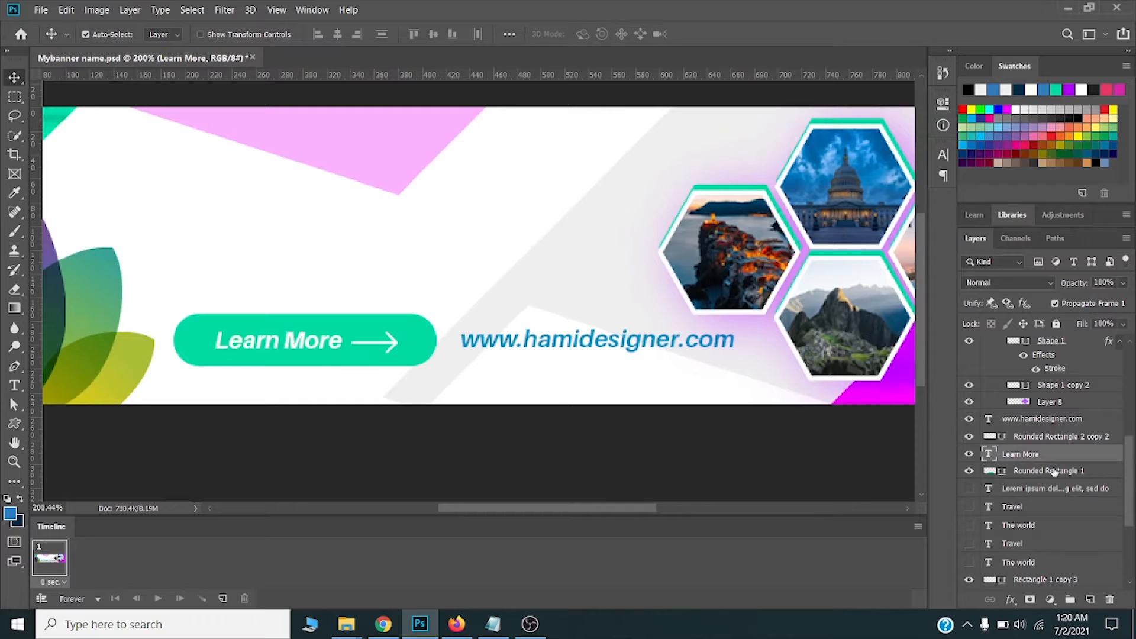
pyautogui.scroll(3, 355, 364)
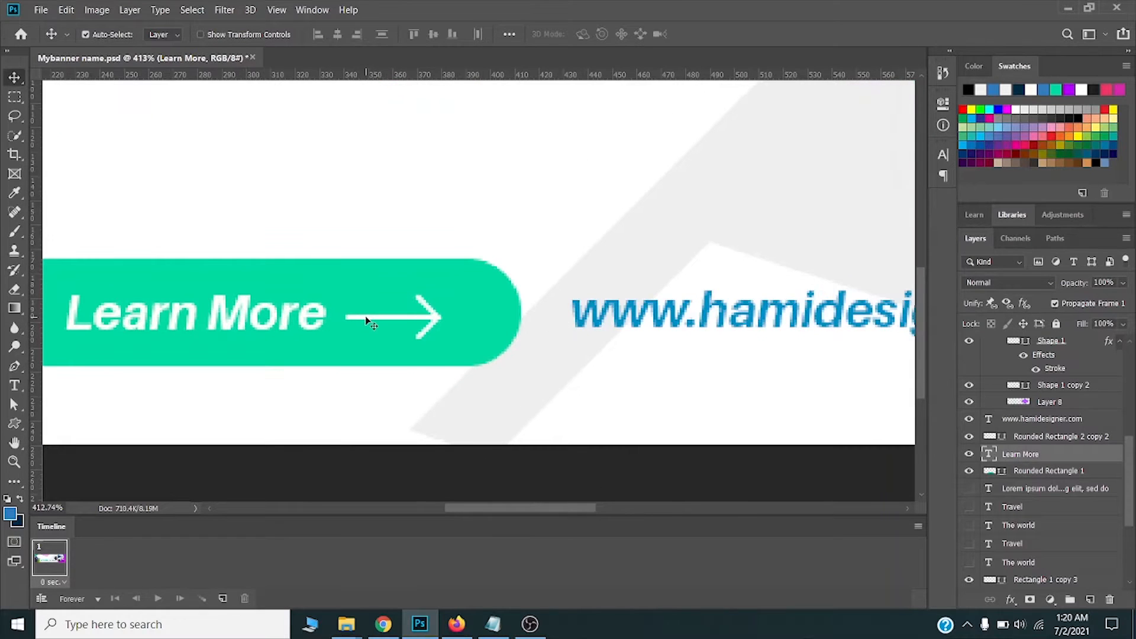
pyautogui.keyDown('shift'); pyautogui.click(391, 357); pyautogui.keyUp('shift')
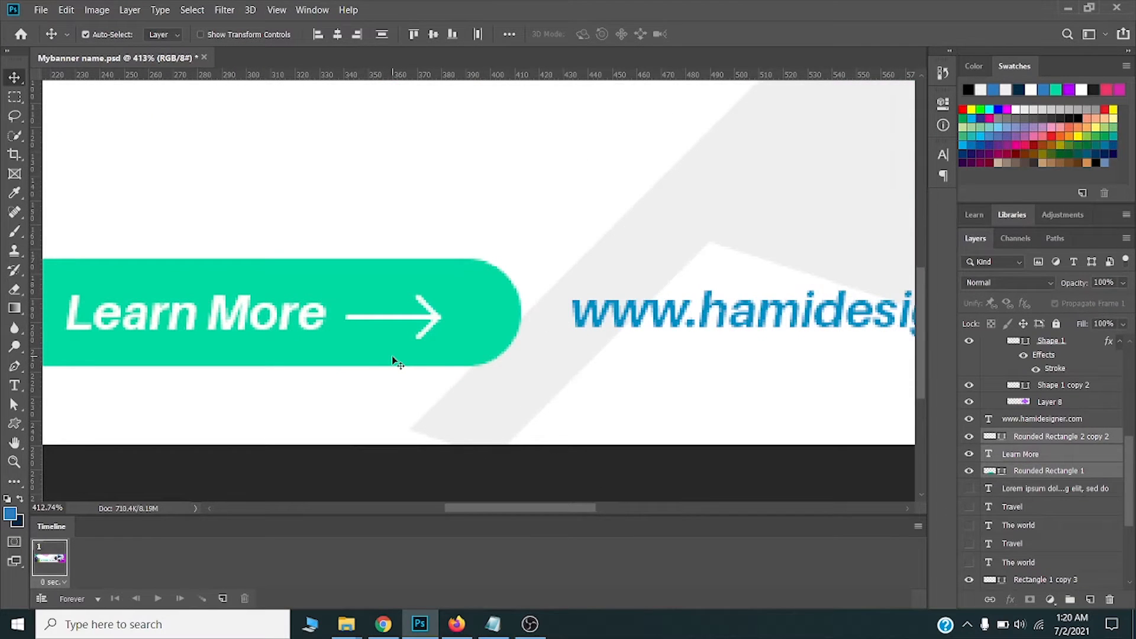
pyautogui.hotkey('ctrl', 'g')
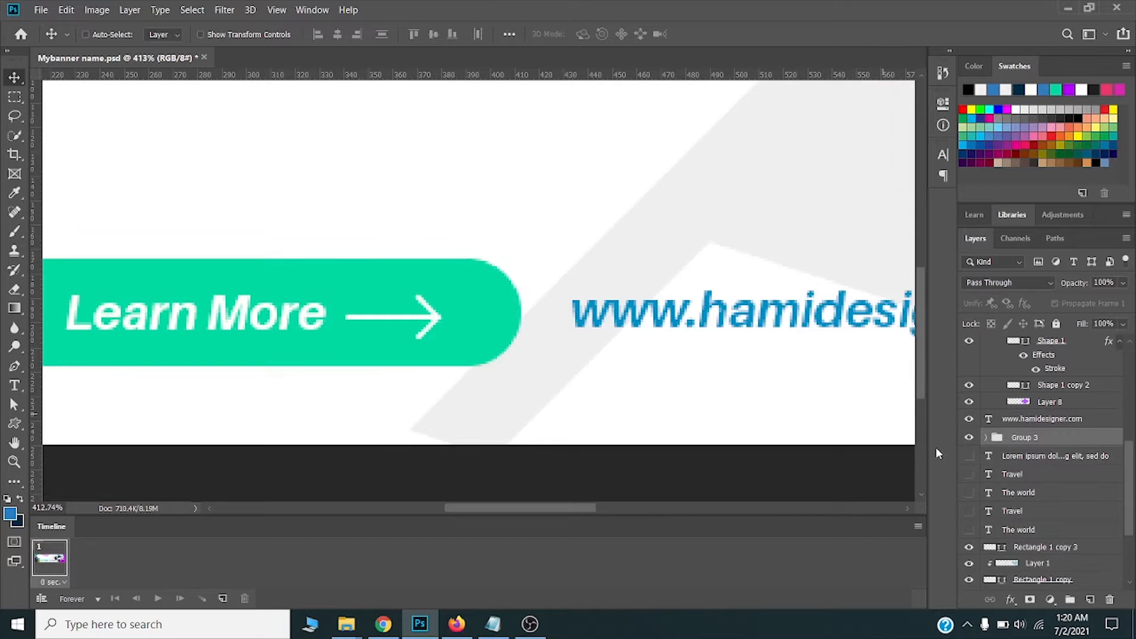
pyautogui.click(969, 438)
pyautogui.click(602, 320)
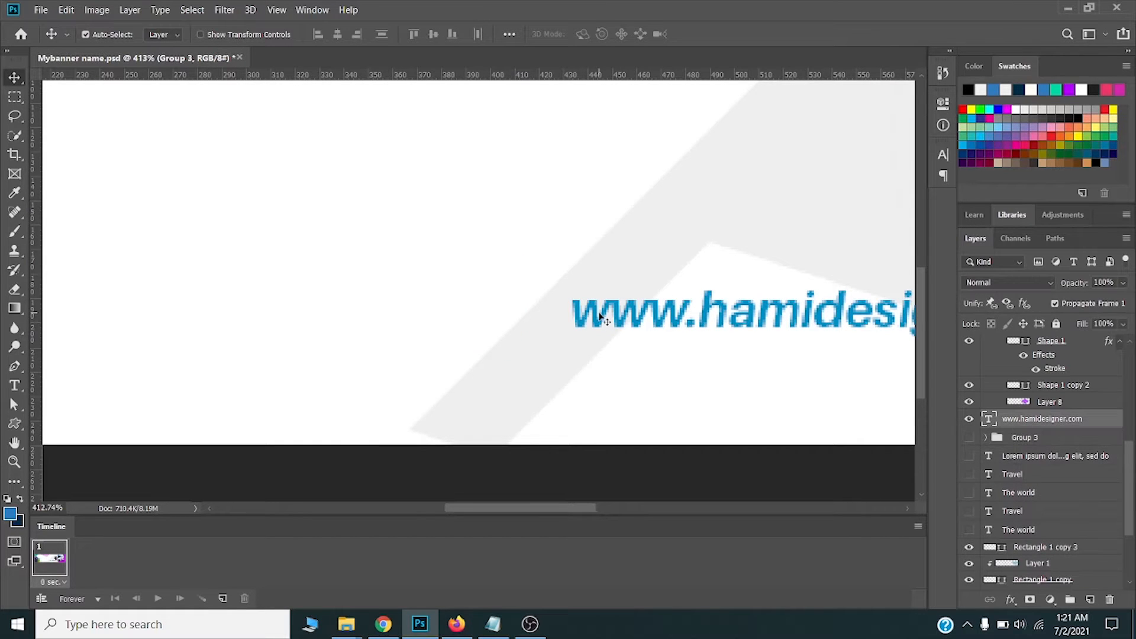
pyautogui.click(969, 419)
pyautogui.hotkey('ctrl', '0')
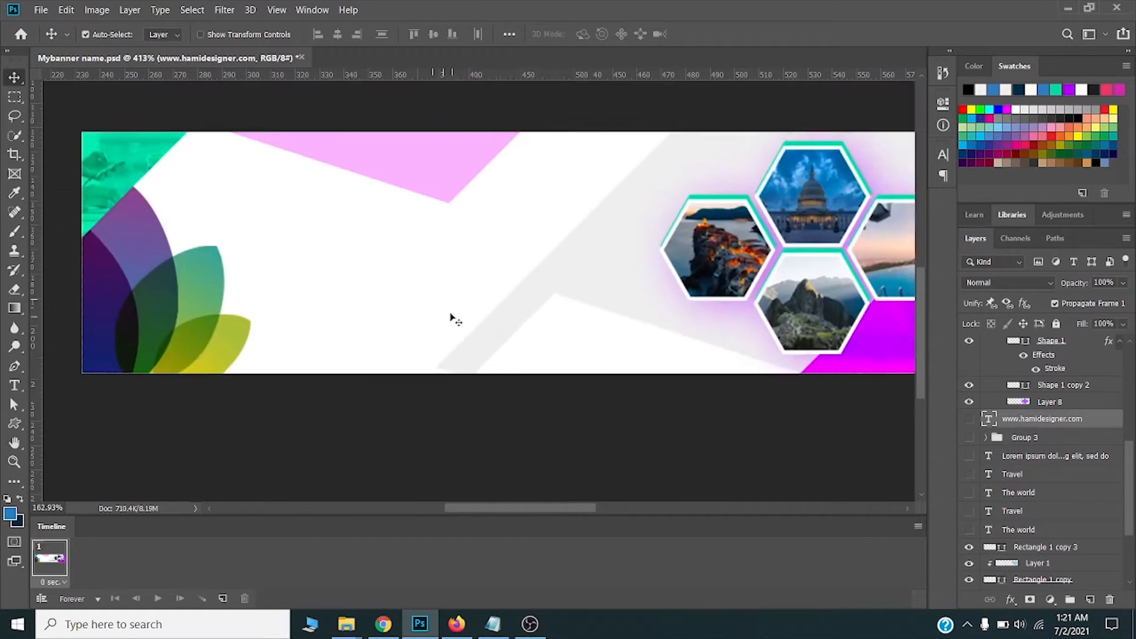
pyautogui.hotkey('ctrl', '1')
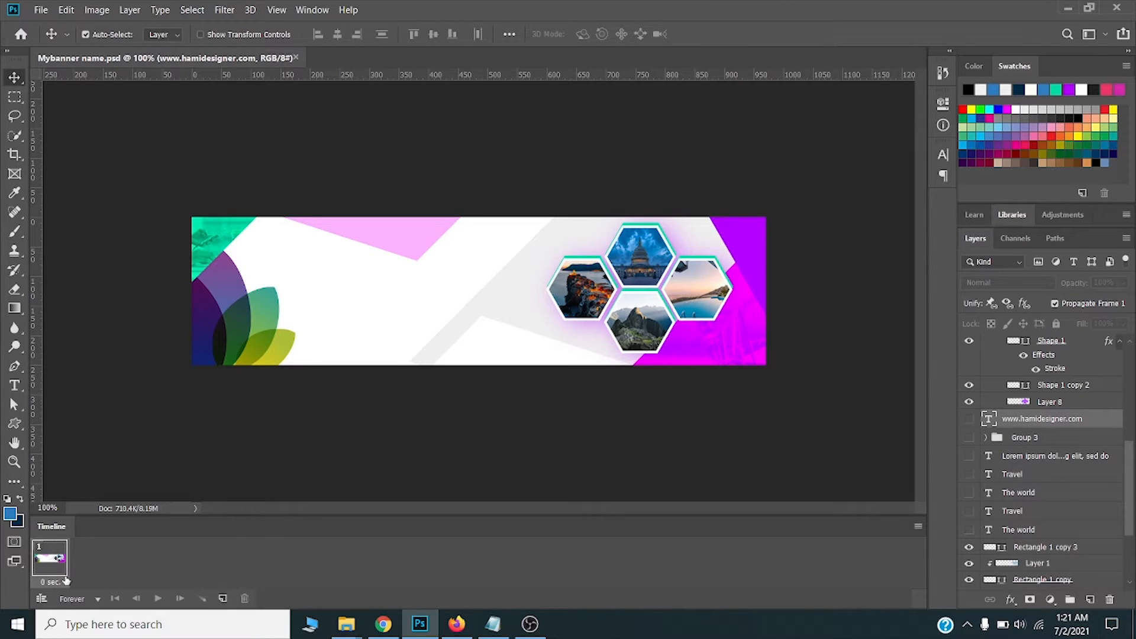
# Step: Add a second animation frame and show both Travel text layers in it
pyautogui.click(222, 598)
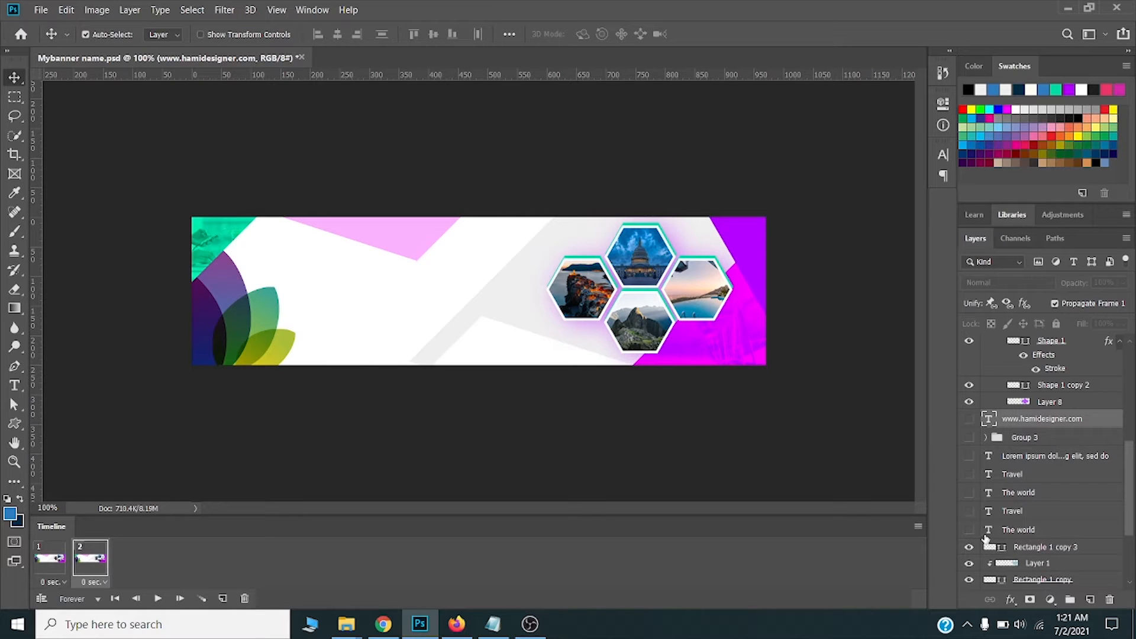
pyautogui.click(969, 510)
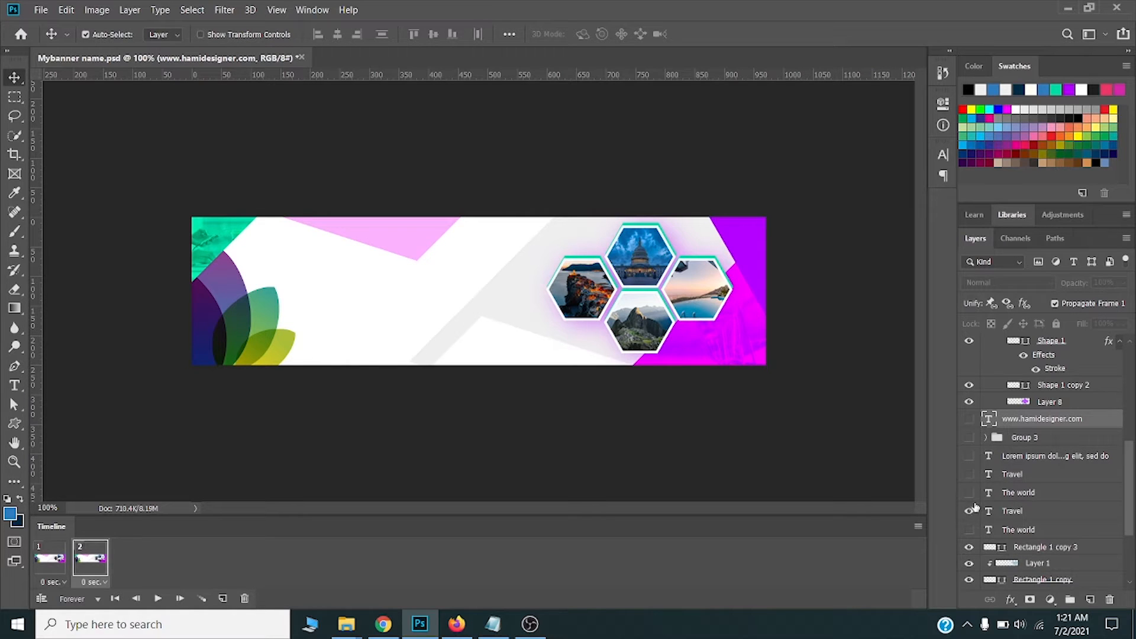
pyautogui.click(968, 474)
pyautogui.scroll(3, 314, 332)
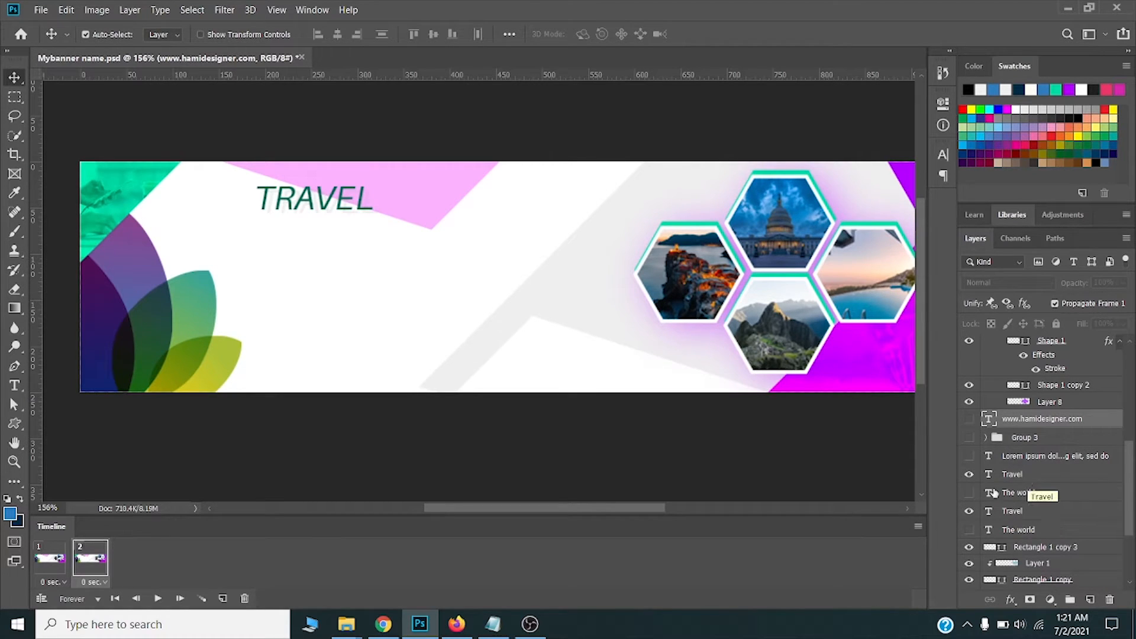
# Step: Add a third animation frame and show both The world text layers in it
pyautogui.click(222, 598)
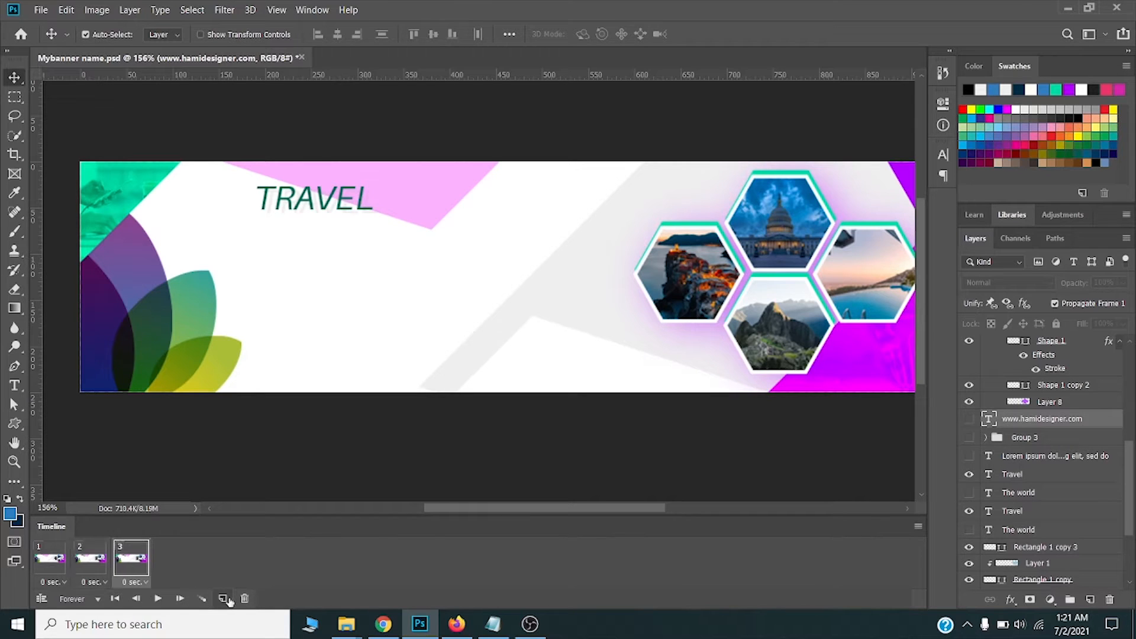
pyautogui.click(969, 530)
pyautogui.click(968, 492)
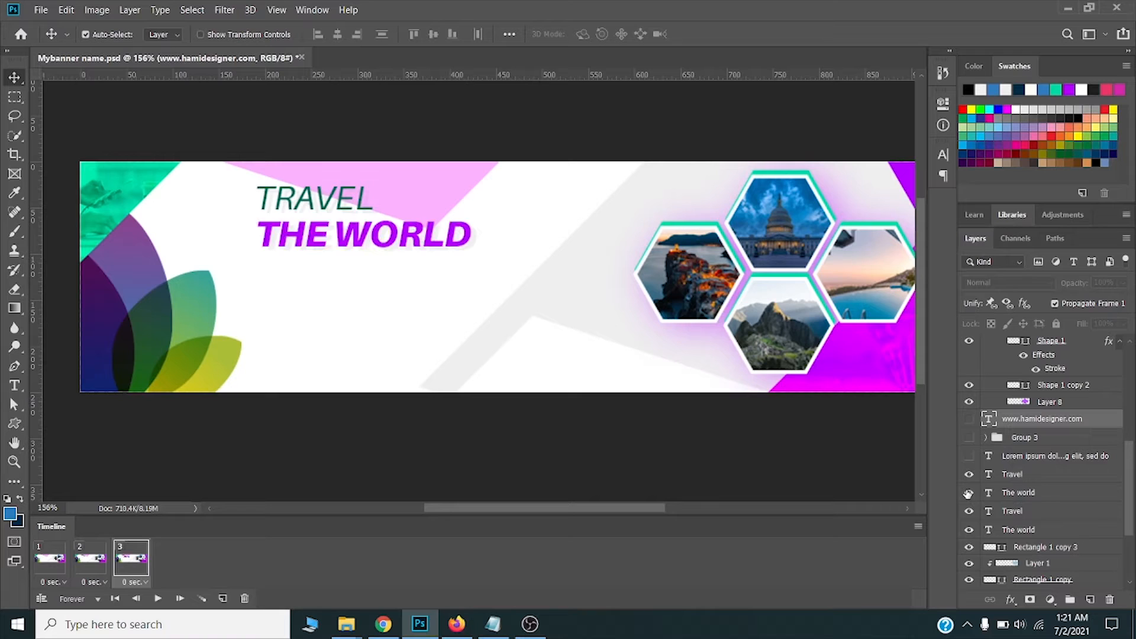
# Step: Add a fourth frame that reveals the Lorem ipsum paragraph and a fifth that reveals the Learn More button group
pyautogui.click(224, 598)
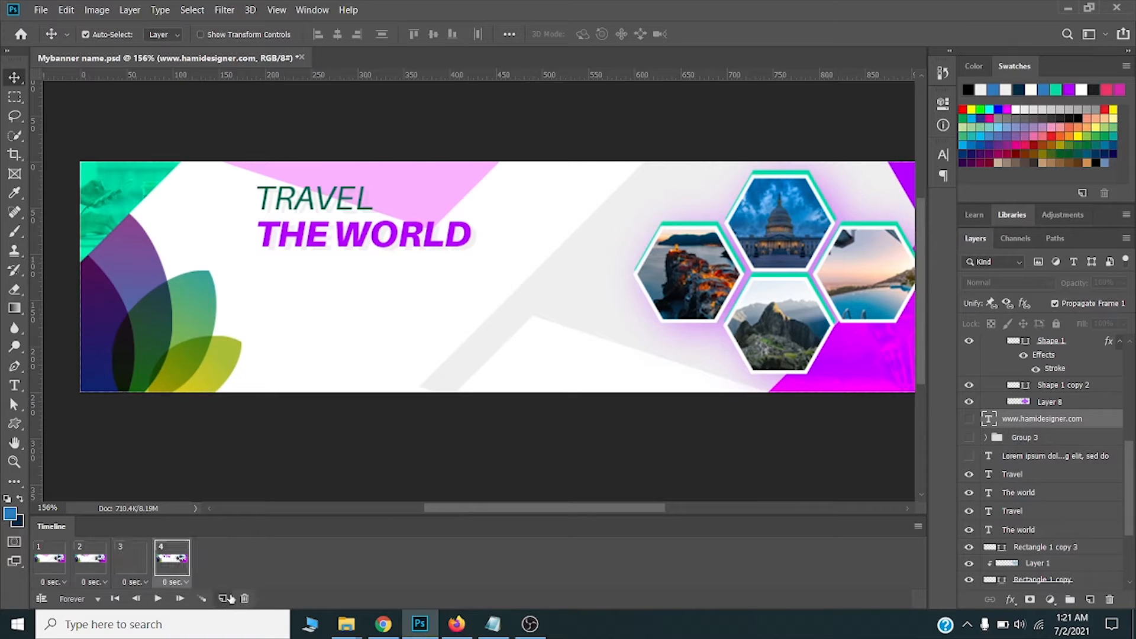
pyautogui.click(969, 456)
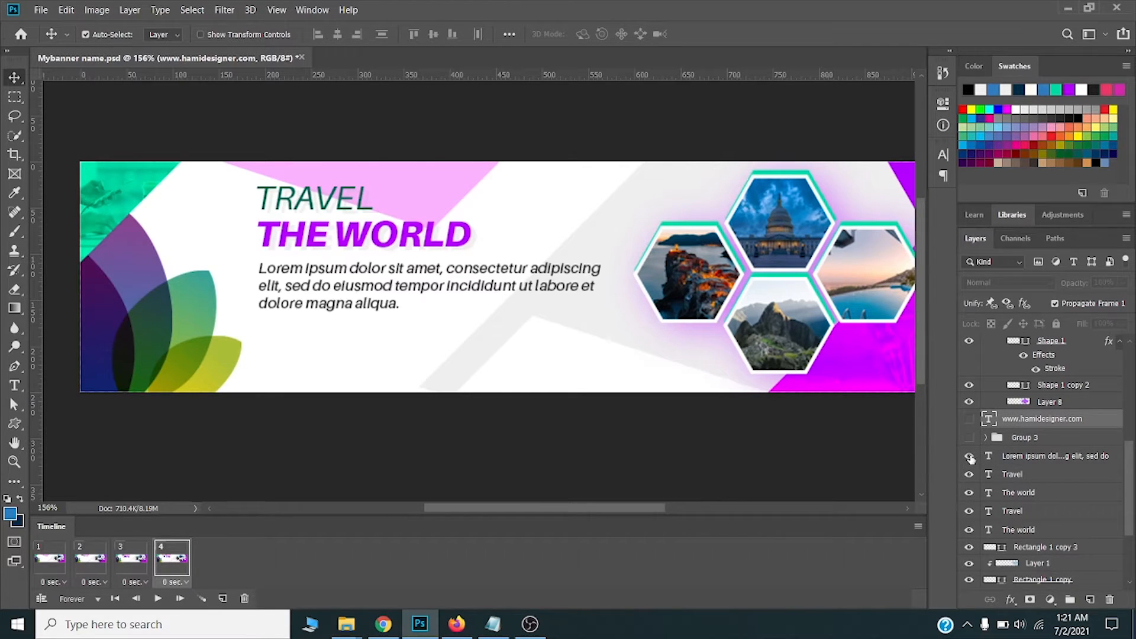
pyautogui.click(224, 599)
pyautogui.click(969, 437)
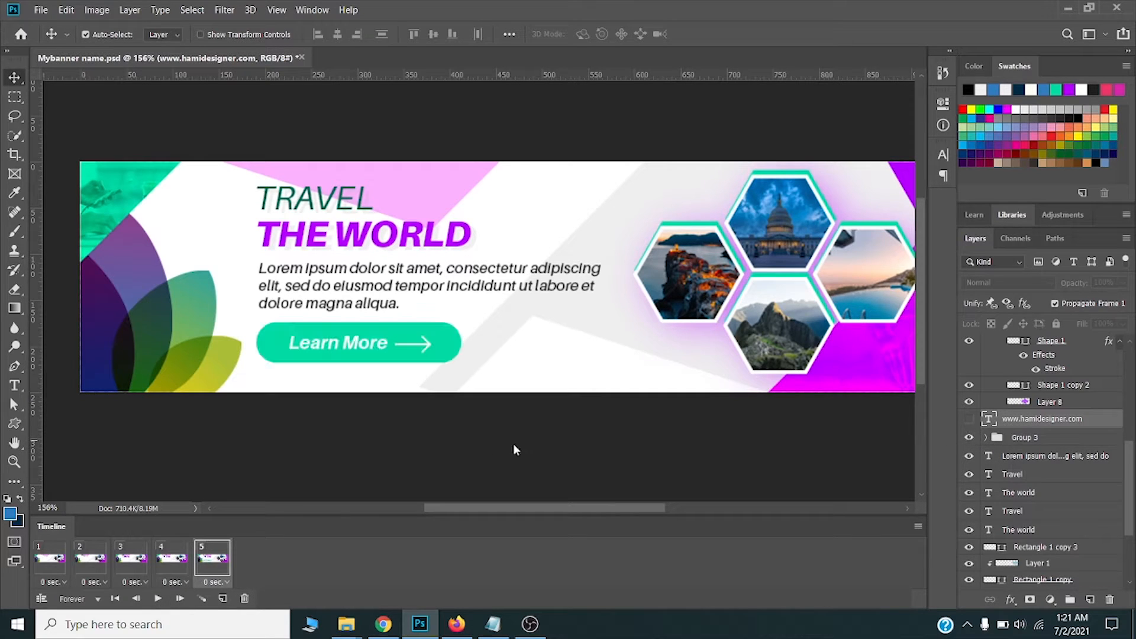
pyautogui.click(224, 598)
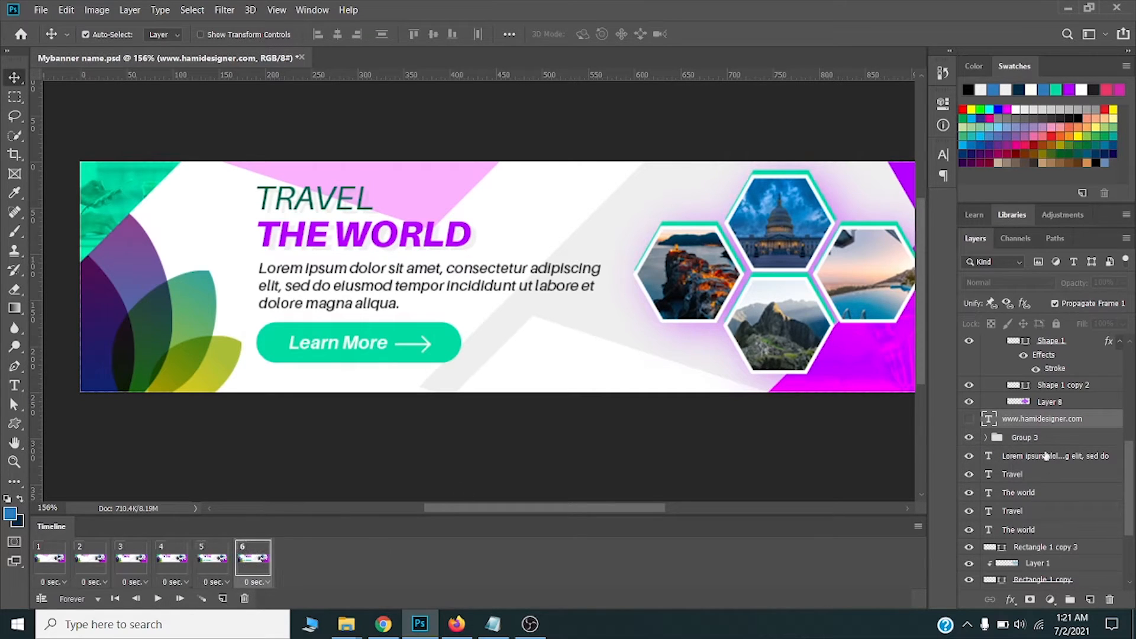
pyautogui.click(968, 419)
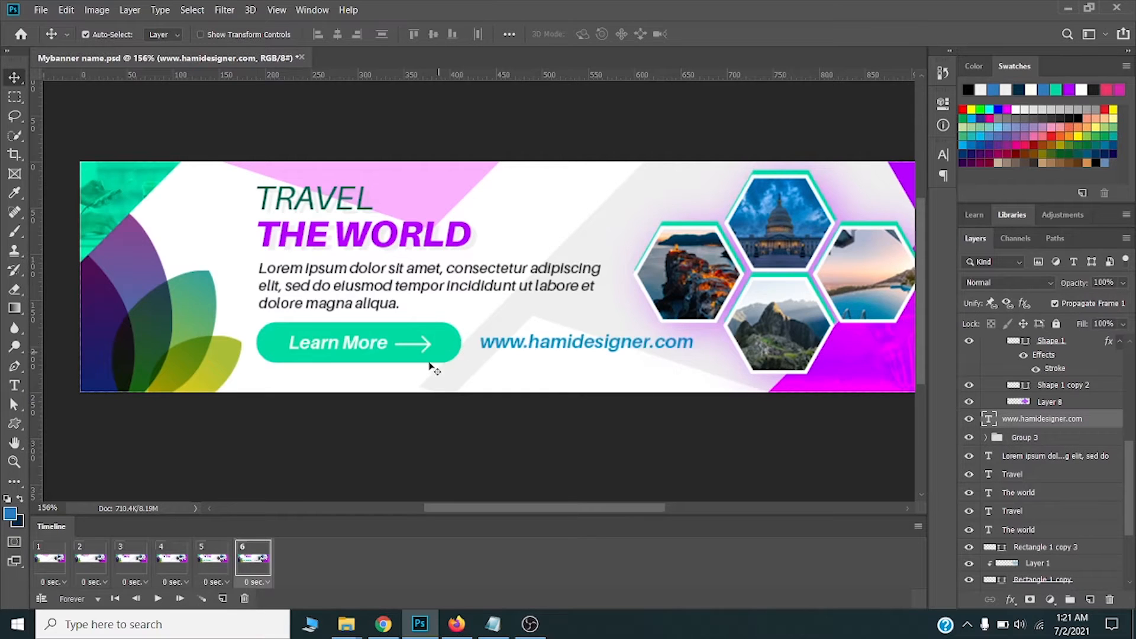
pyautogui.scroll(-2, 430, 368)
pyautogui.hotkey('ctrl', '-')
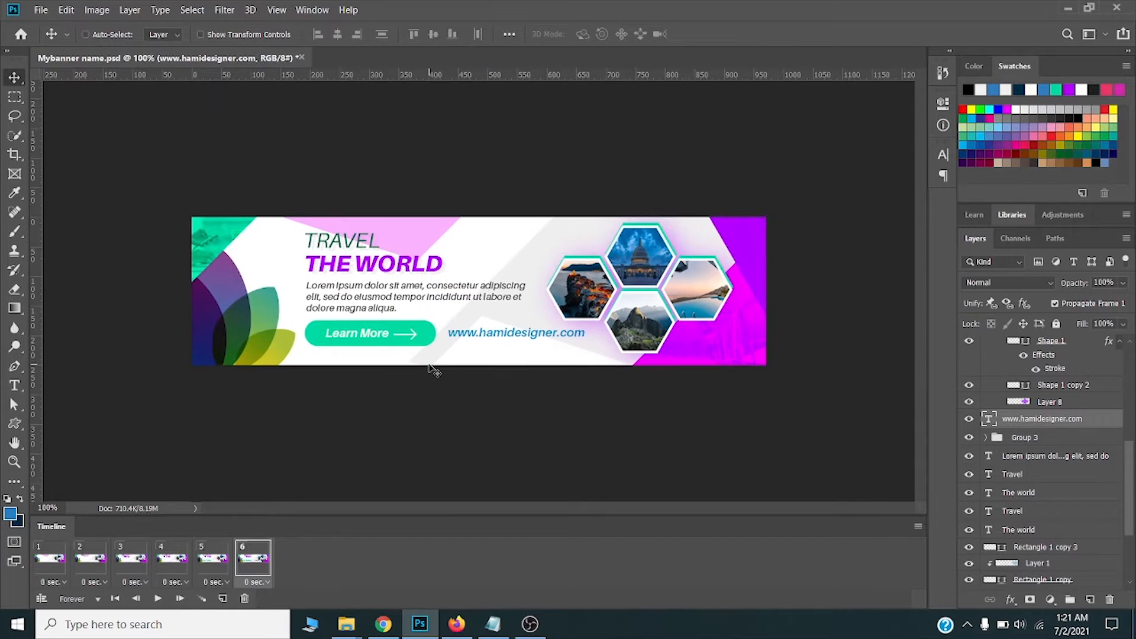
pyautogui.hotkey('ctrl', 's')
# Step: Set the delay of frames 2 through 6 to 0.5 seconds
pyautogui.click(98, 562)
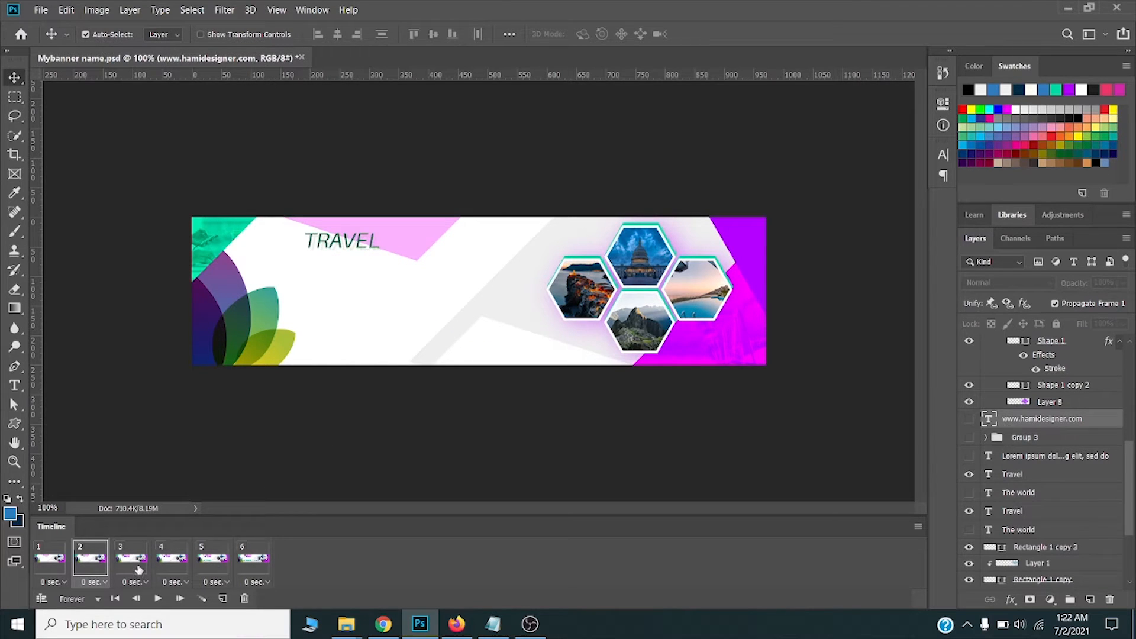
pyautogui.keyDown('shift'); pyautogui.click(254, 562); pyautogui.keyUp('shift')
pyautogui.click(263, 582)
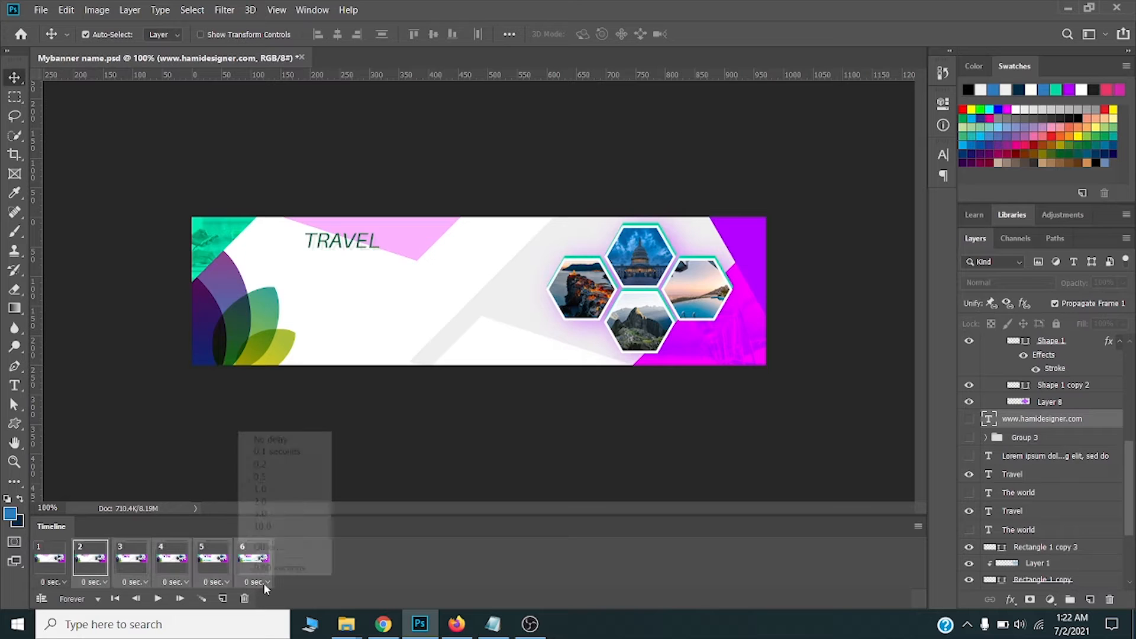
pyautogui.click(271, 477)
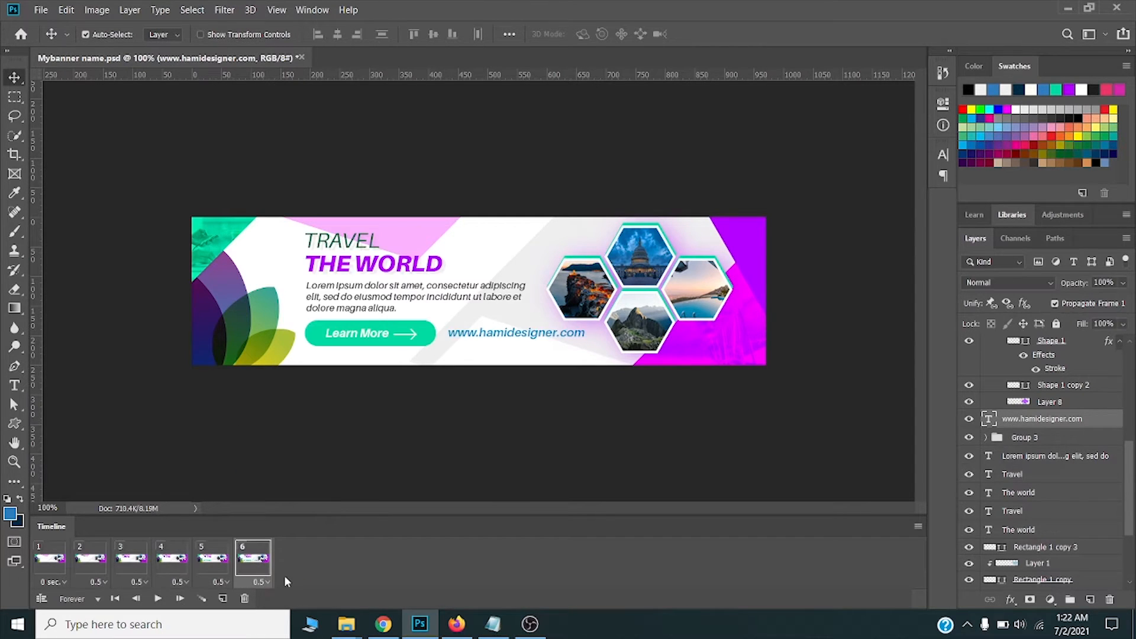
# Step: Set the delay of animation frame 6 to 2 seconds
pyautogui.click(261, 582)
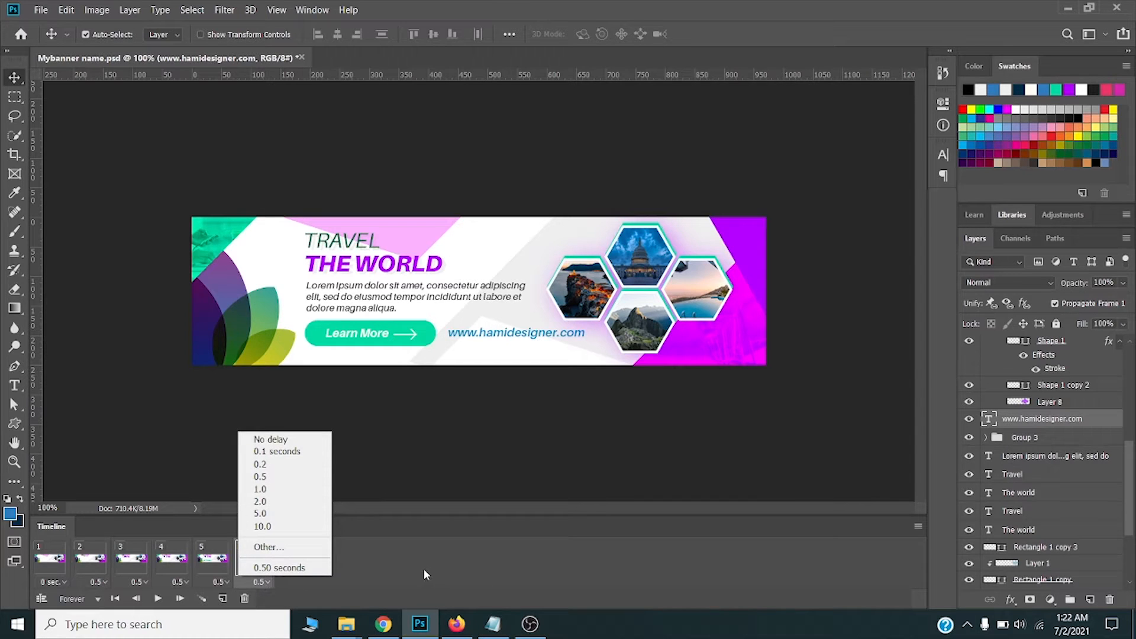
pyautogui.click(414, 551)
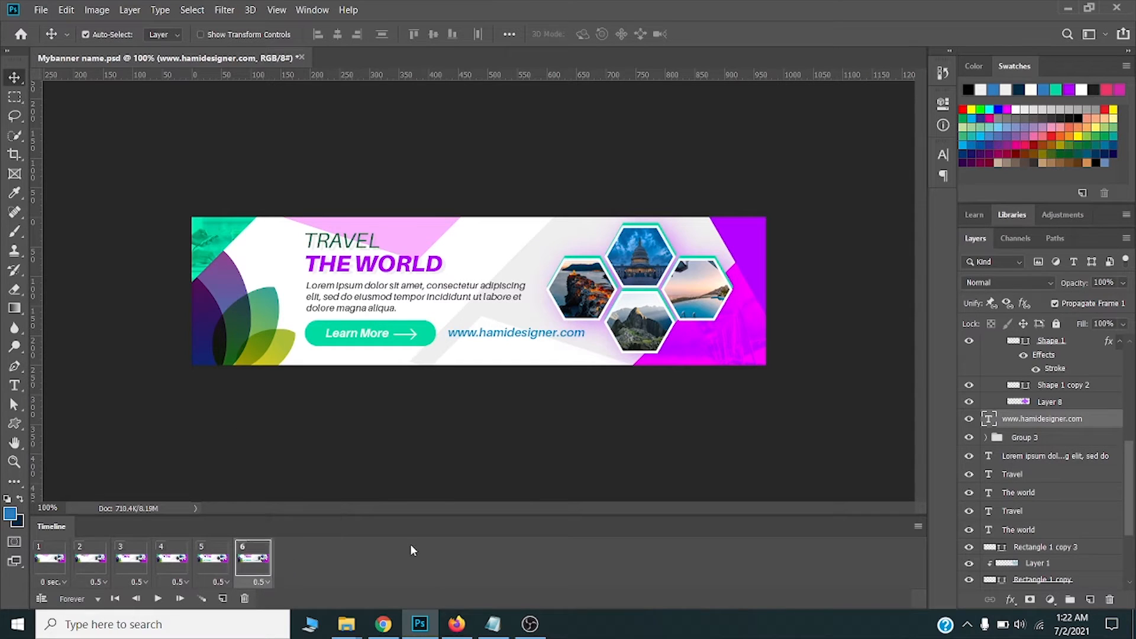
pyautogui.click(260, 583)
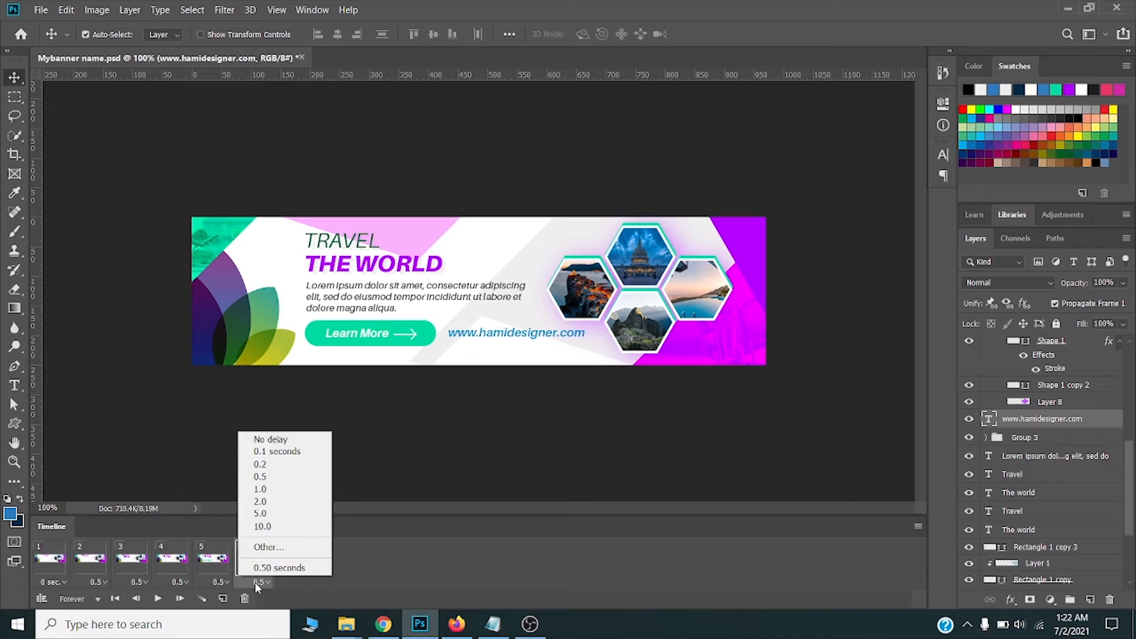
pyautogui.click(281, 501)
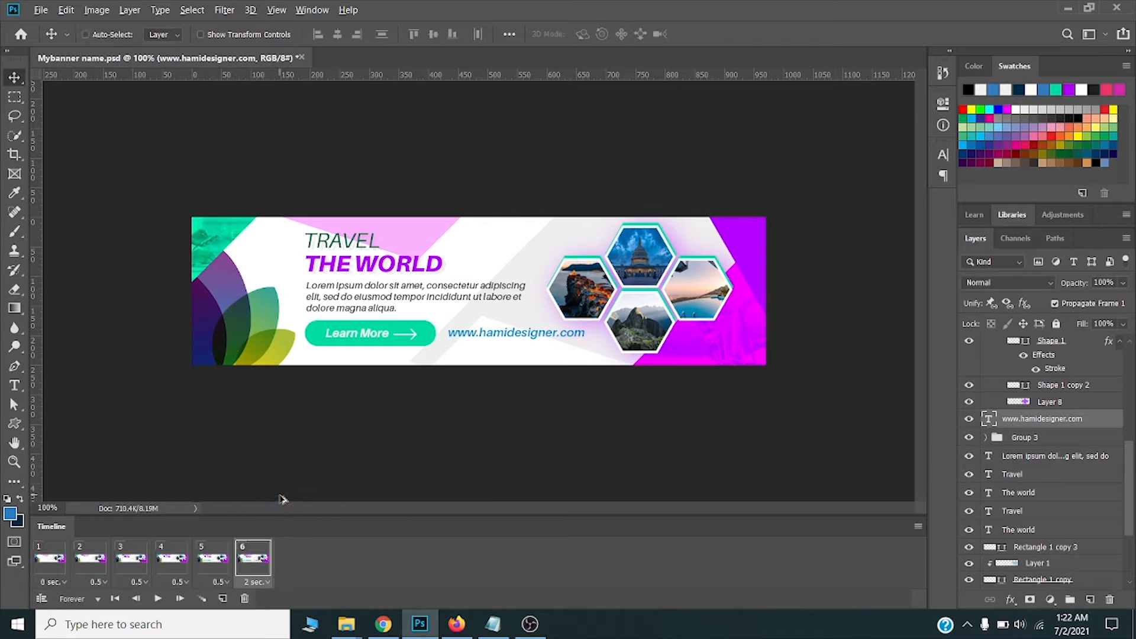
# Step: Add a seventh animation frame and duplicate the Learn More button's Rounded Rectangle 1 layer in it
pyautogui.scroll(9, 414, 352)
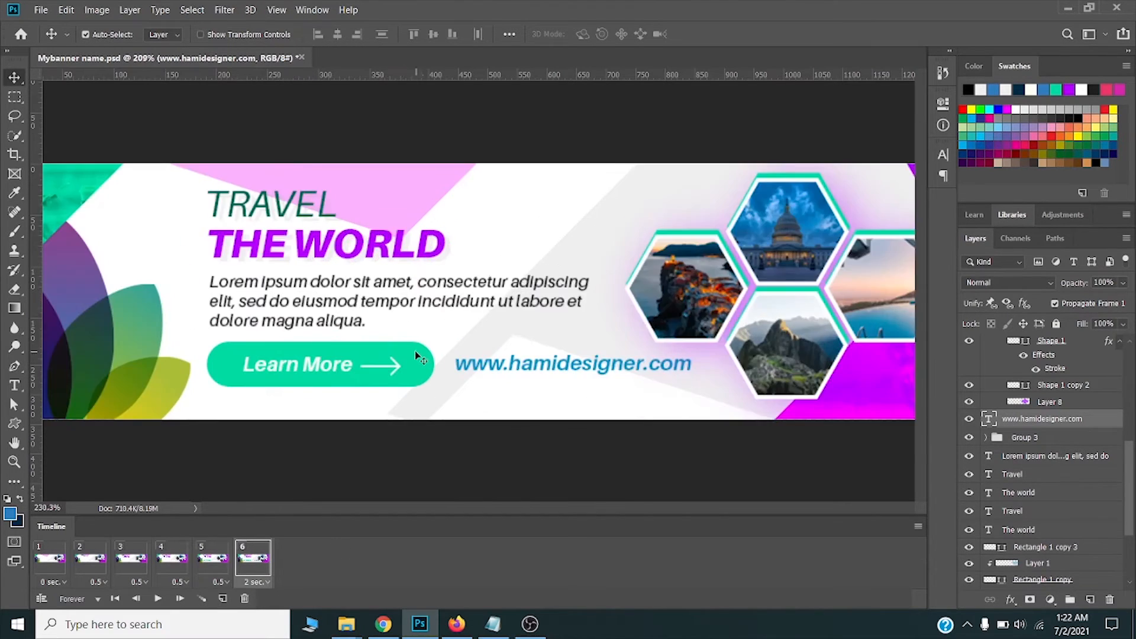
pyautogui.keyDown('ctrl'); pyautogui.click(416, 358); pyautogui.keyUp('ctrl')
pyautogui.scroll(-5, 416, 358)
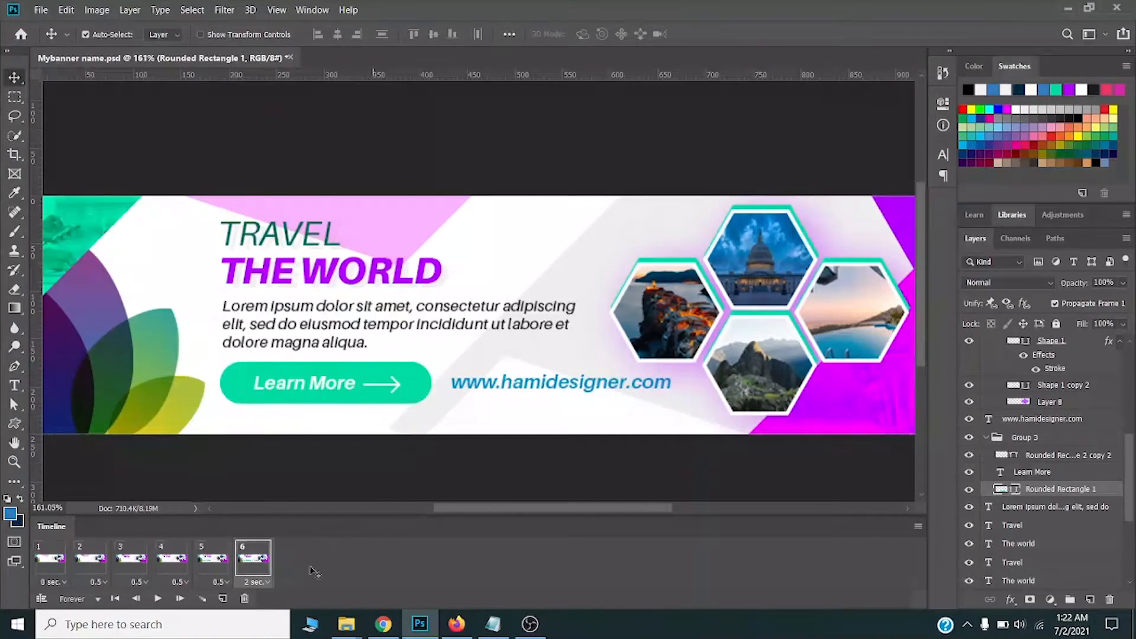
pyautogui.click(222, 599)
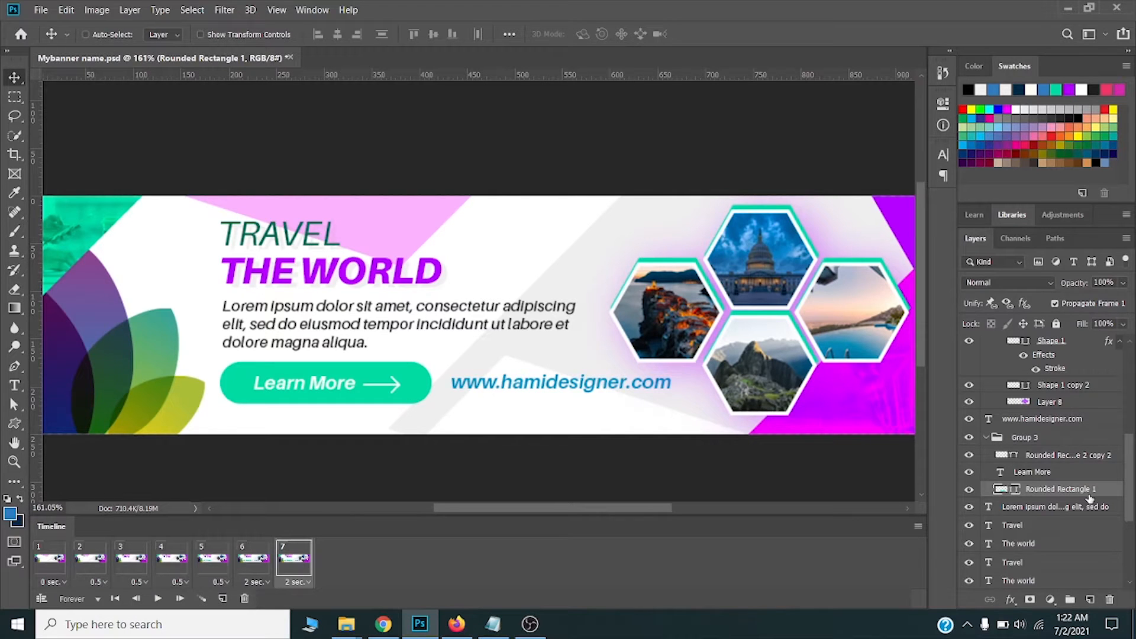
pyautogui.hotkey('ctrl', 'j')
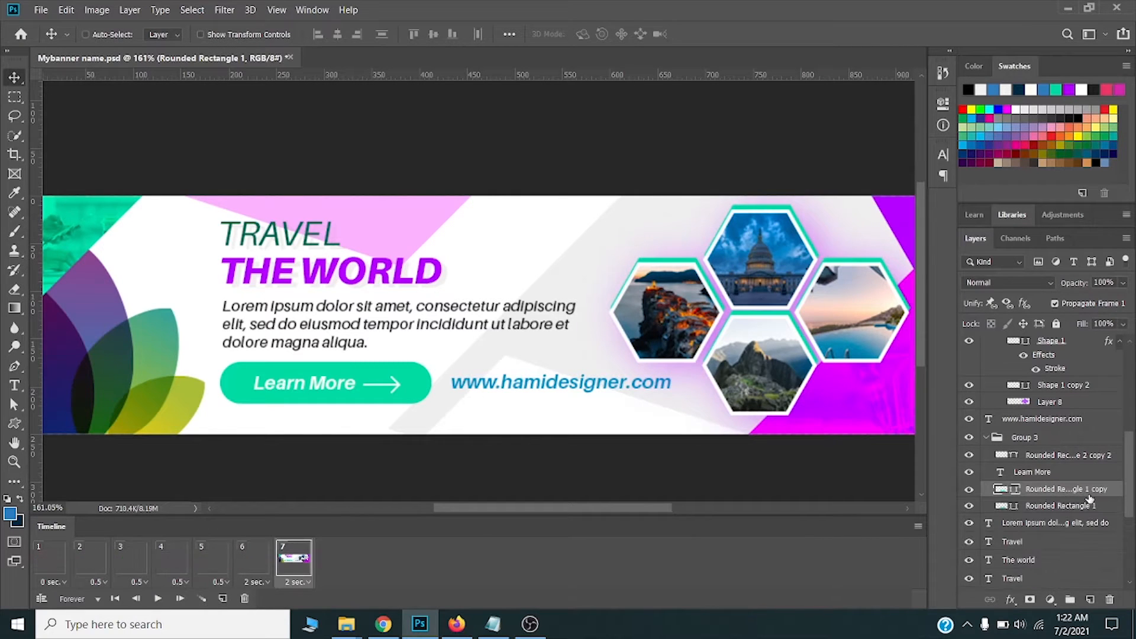
# Step: Change the duplicated button rectangle's fill colour to purple #b400ff
pyautogui.doubleClick(1004, 489)
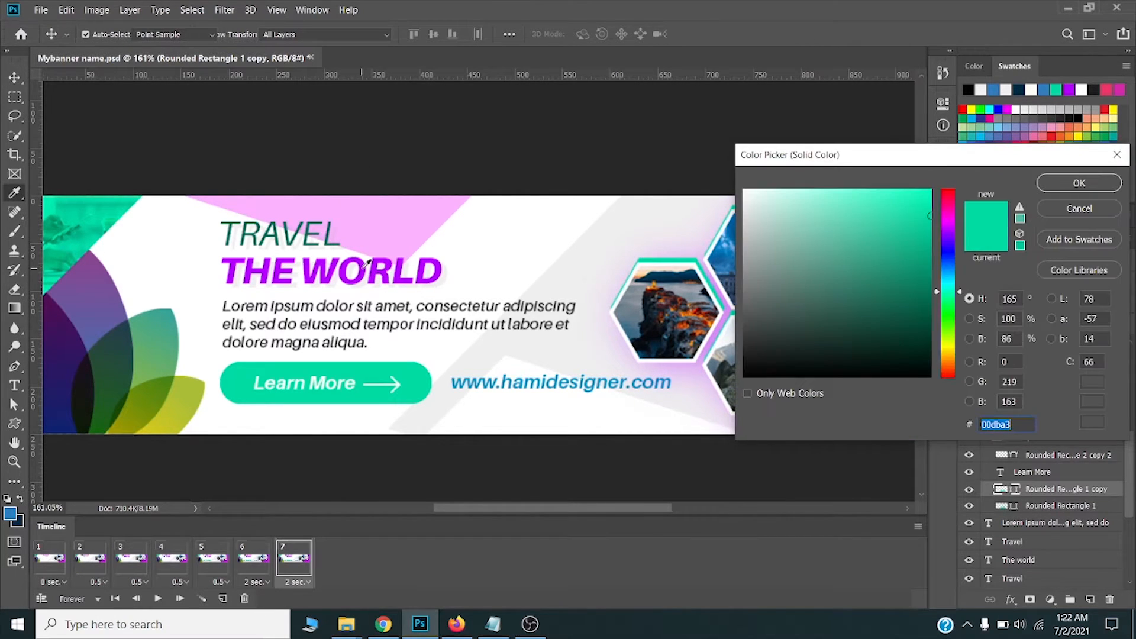
pyautogui.write('b400ff')
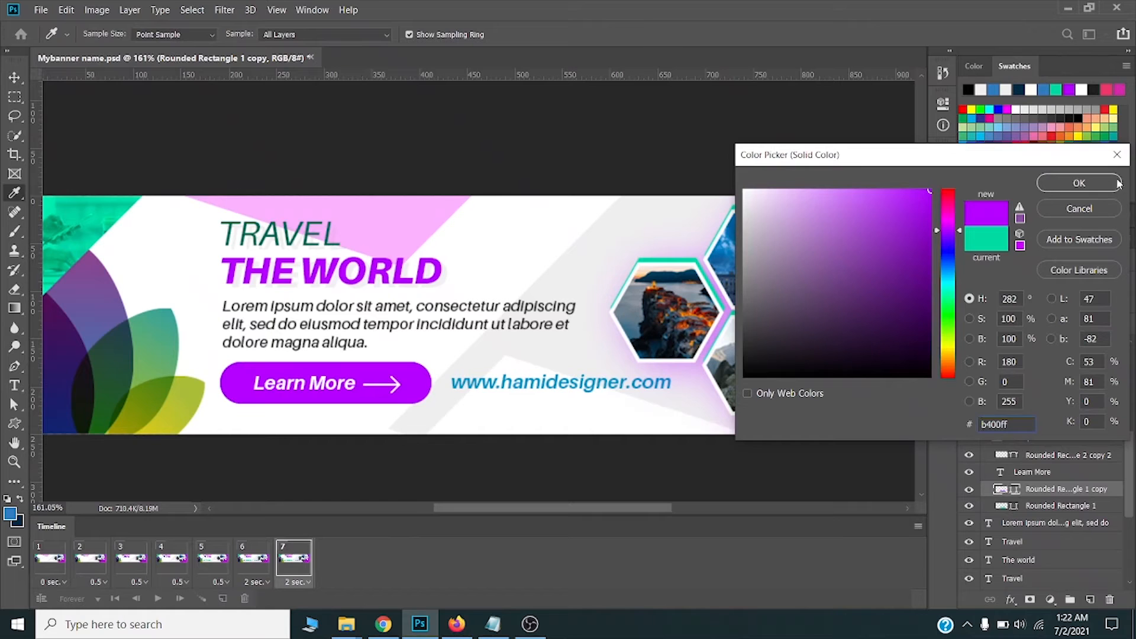
pyautogui.click(1086, 185)
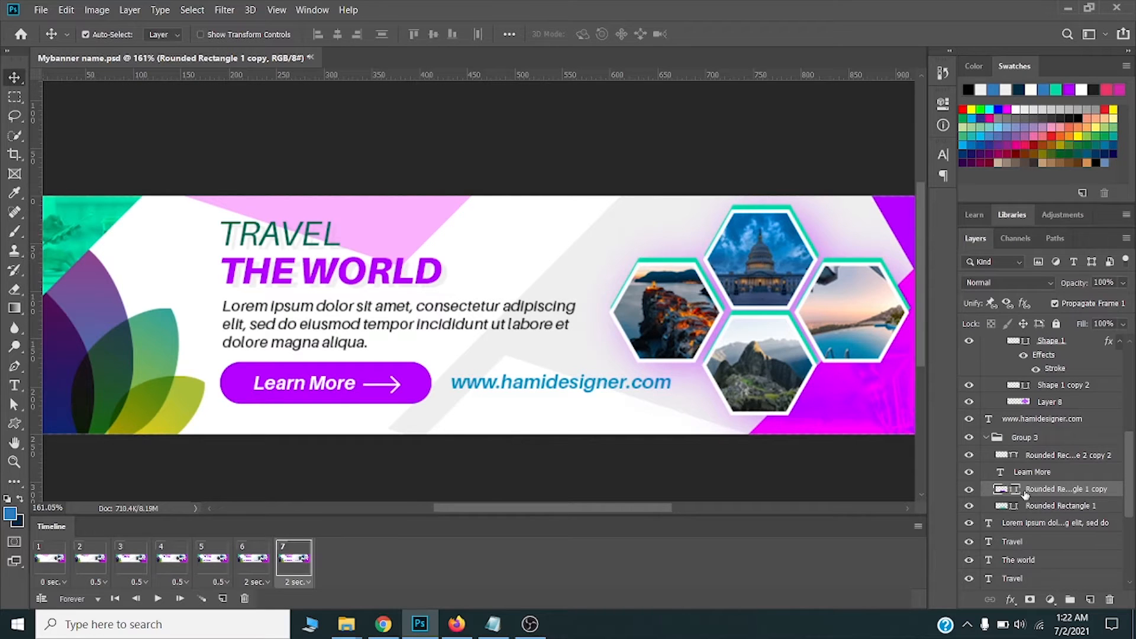
# Step: Add frames 8, 9 and 10, hiding the purple button rectangle in 8 and 10 and showing it in 9
pyautogui.click(222, 599)
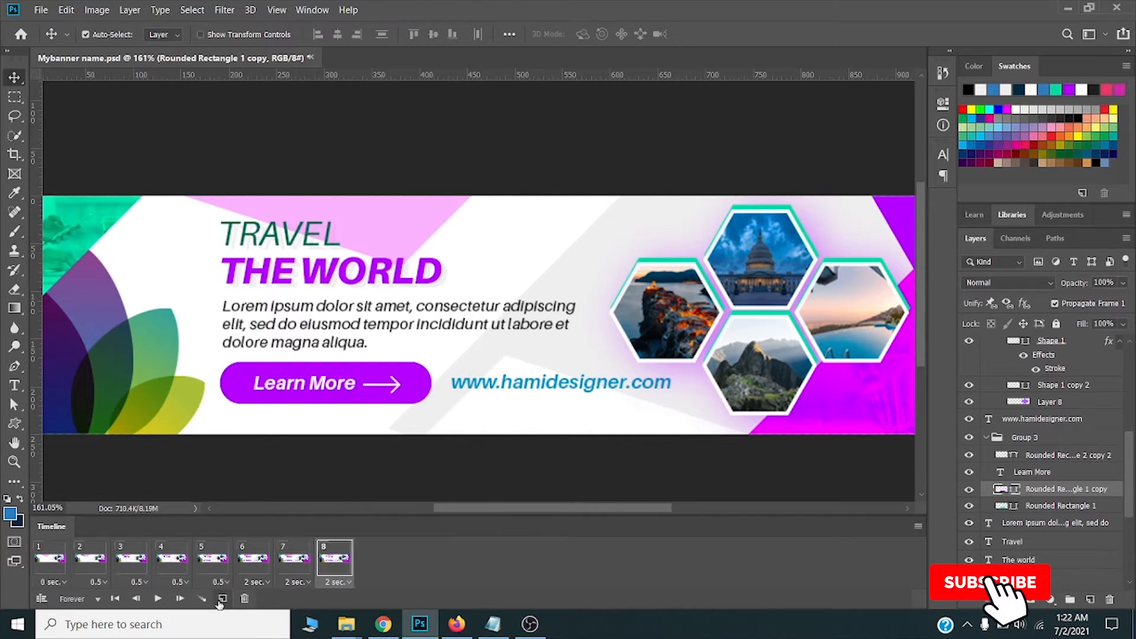
pyautogui.click(969, 489)
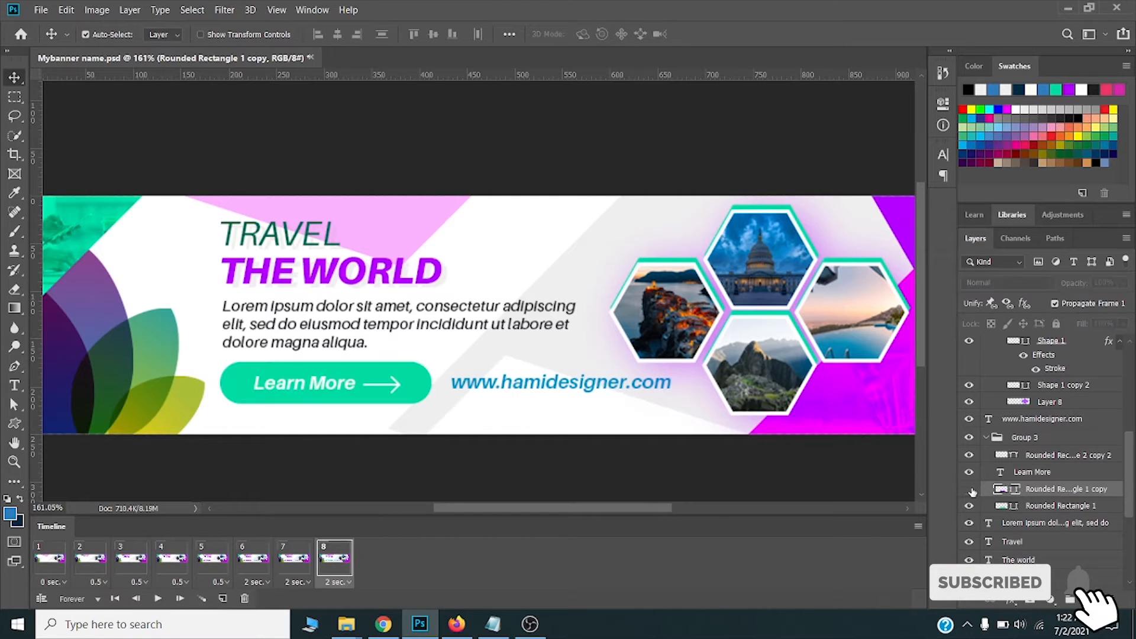
pyautogui.click(223, 598)
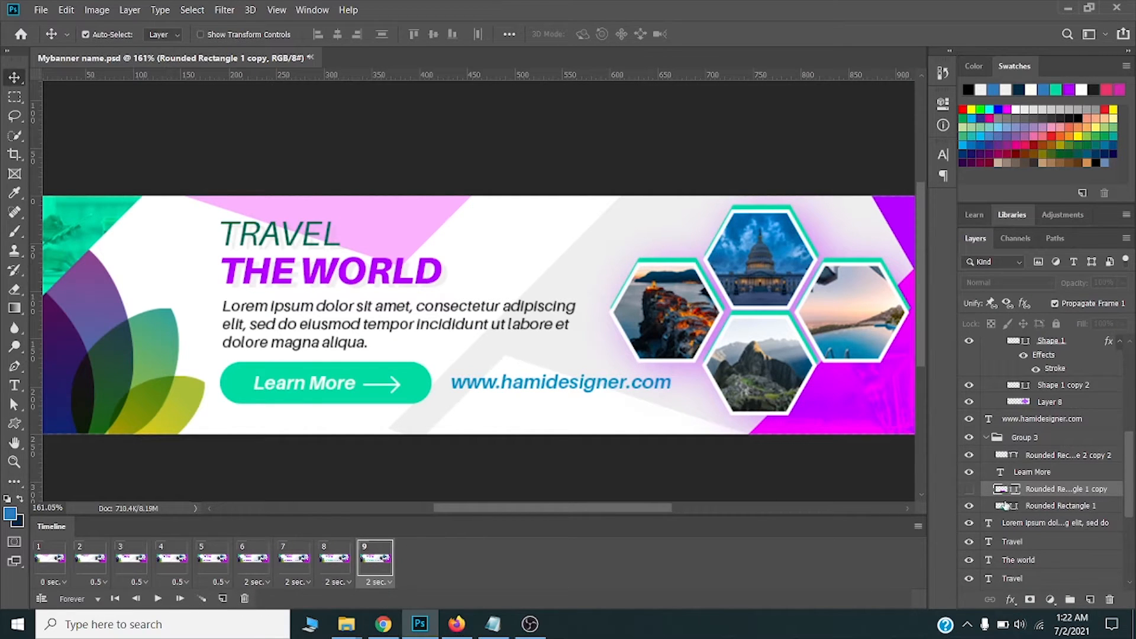
pyautogui.click(969, 491)
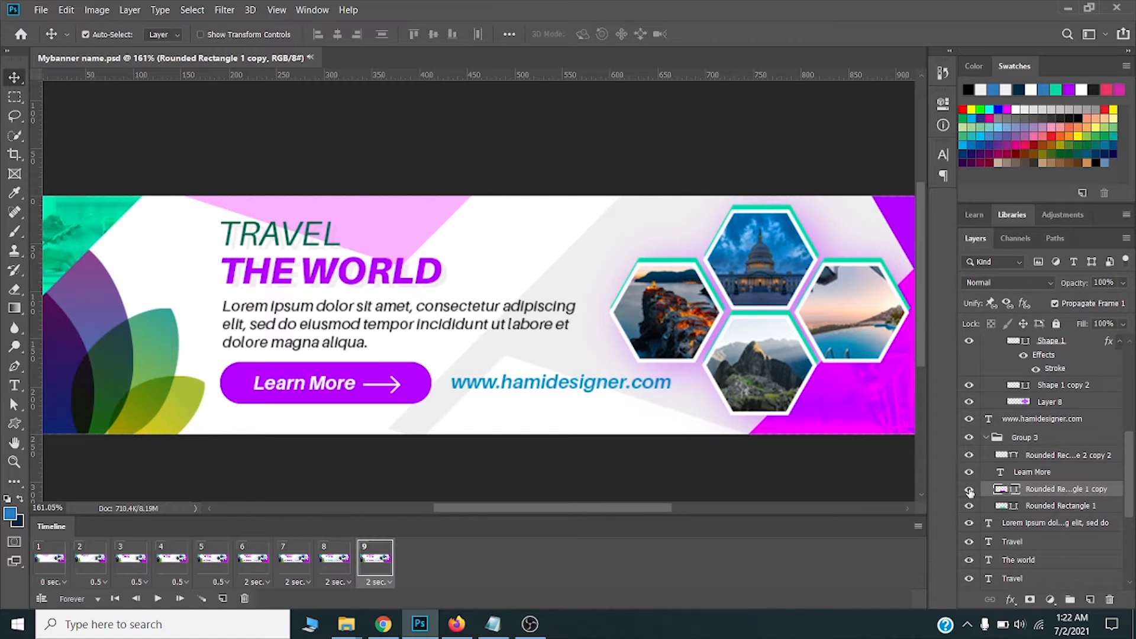
pyautogui.click(222, 598)
pyautogui.click(970, 491)
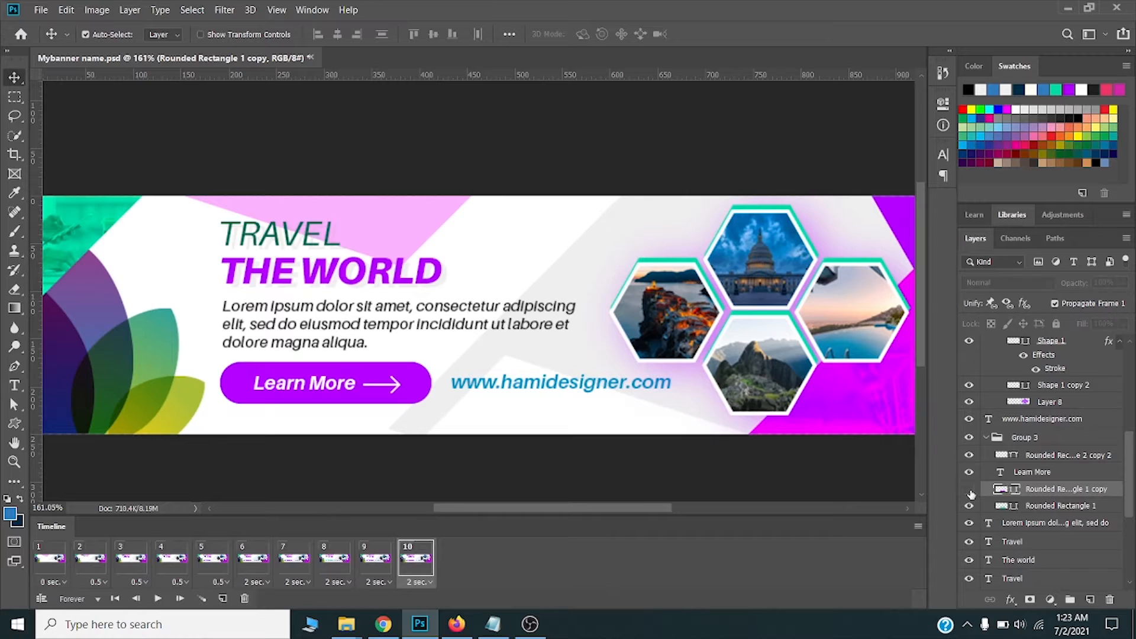
# Step: Set the delay of frames 7, 8 and 9 to 0.5 seconds
pyautogui.click(377, 563)
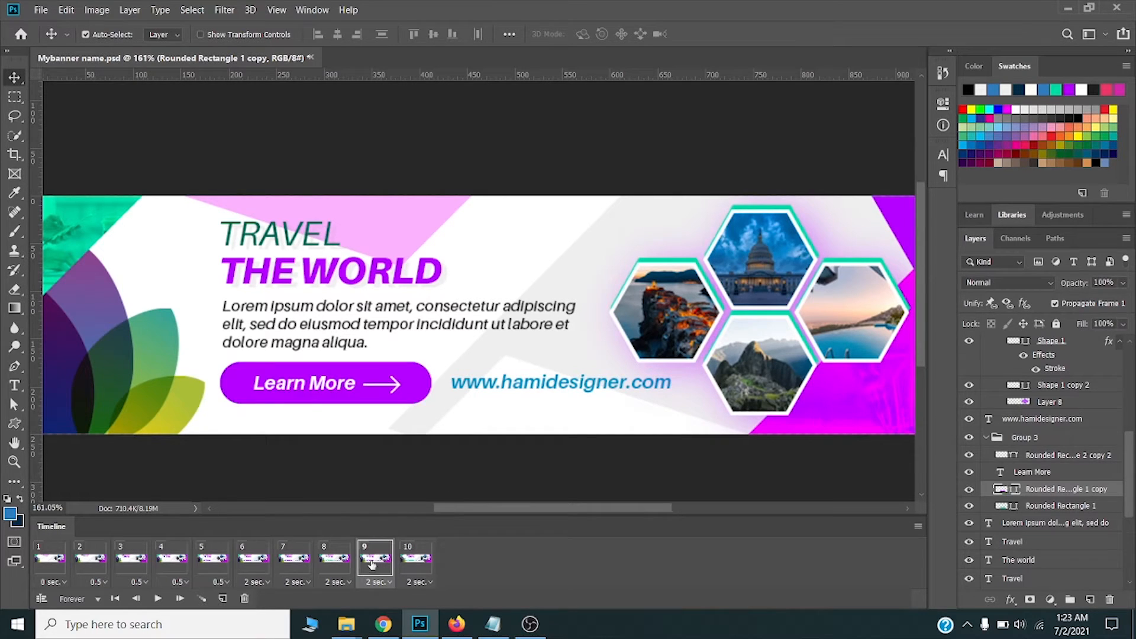
pyautogui.keyDown('ctrl'); pyautogui.click(341, 566); pyautogui.keyUp('ctrl')
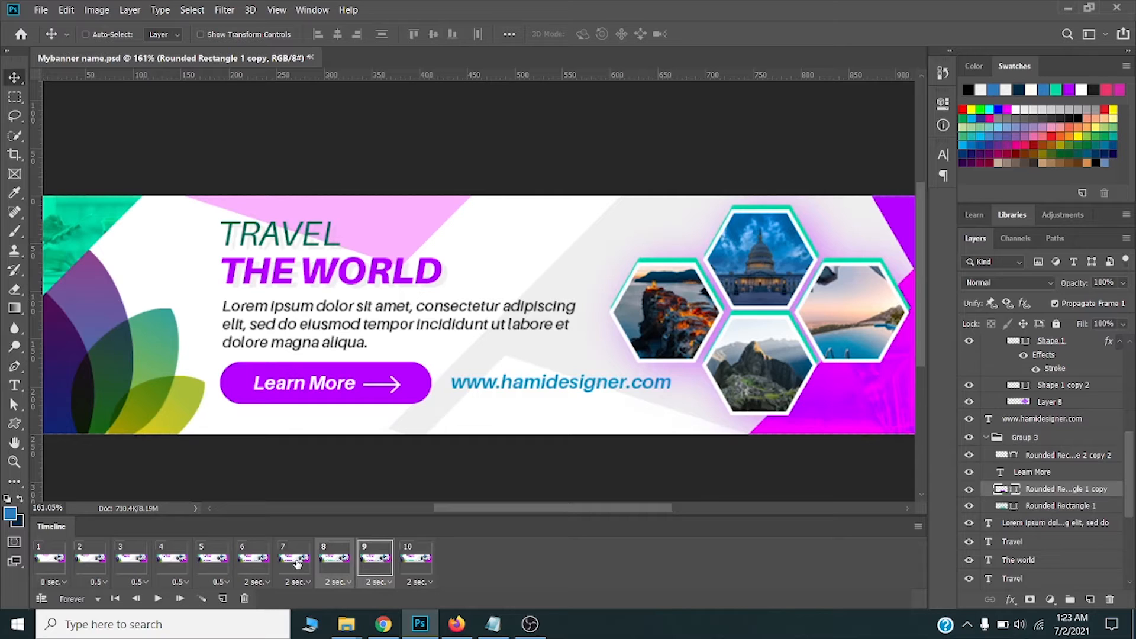
pyautogui.keyDown('ctrl'); pyautogui.click(297, 564); pyautogui.keyUp('ctrl')
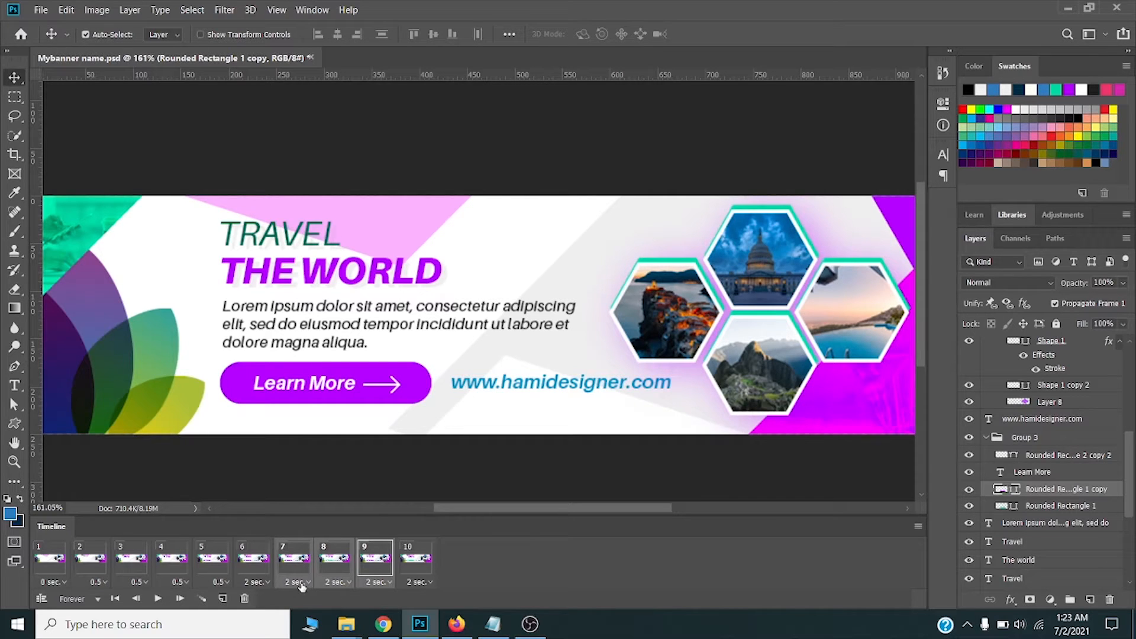
pyautogui.click(300, 583)
pyautogui.click(322, 476)
# Step: Select frame 10 and set the animation to loop 3 times
pyautogui.click(416, 562)
pyautogui.scroll(-4, 401, 464)
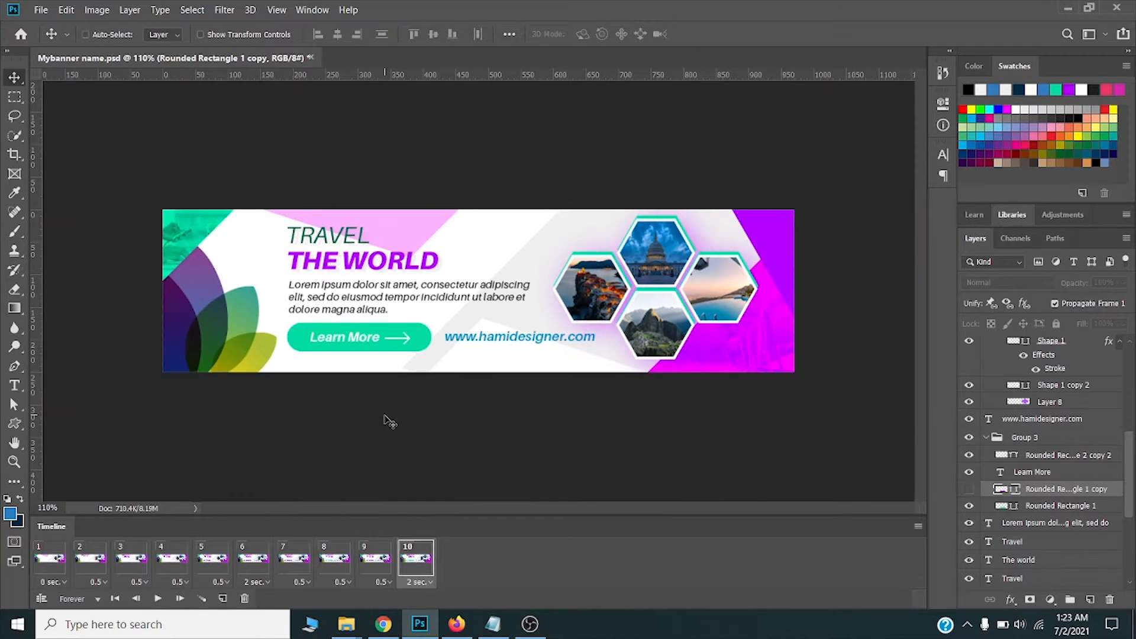
pyautogui.scroll(-1, 387, 420)
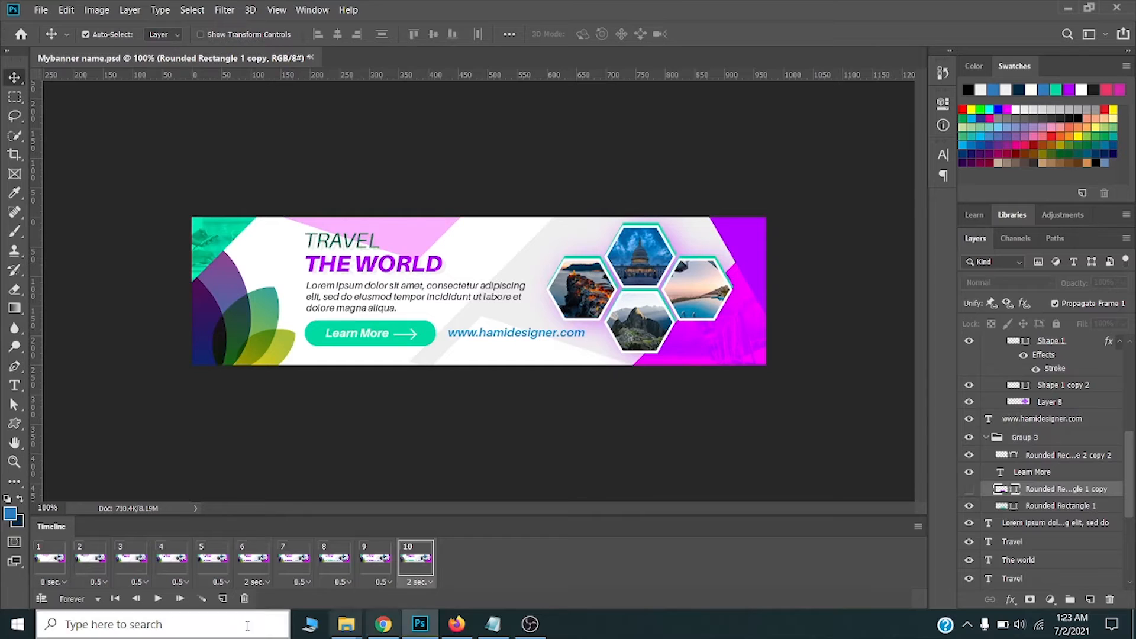
pyautogui.click(81, 603)
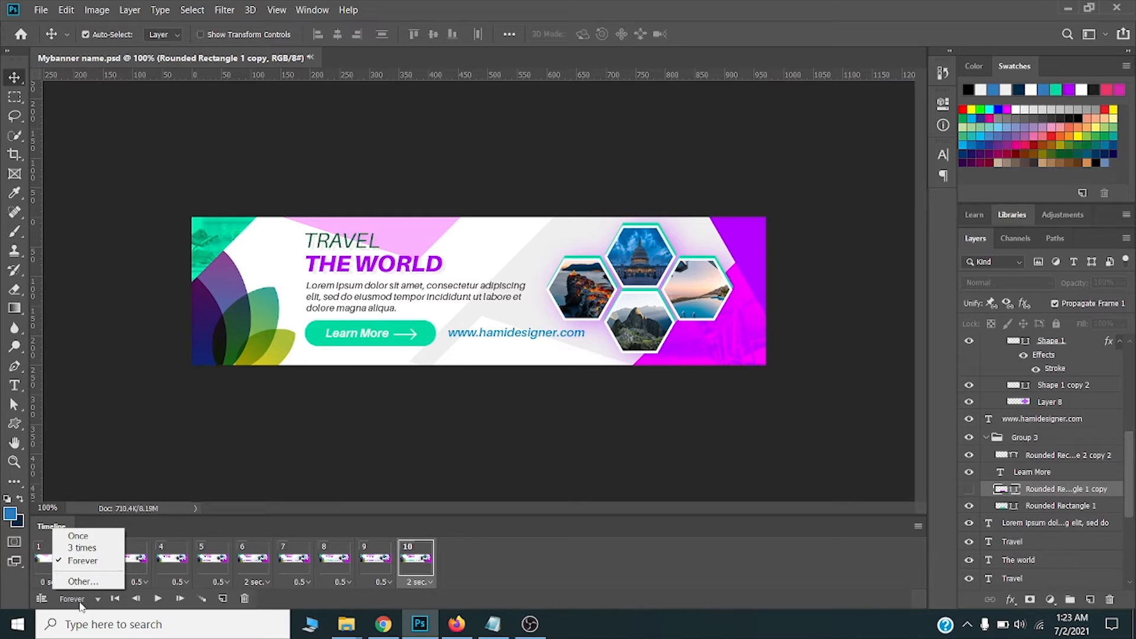
pyautogui.click(87, 548)
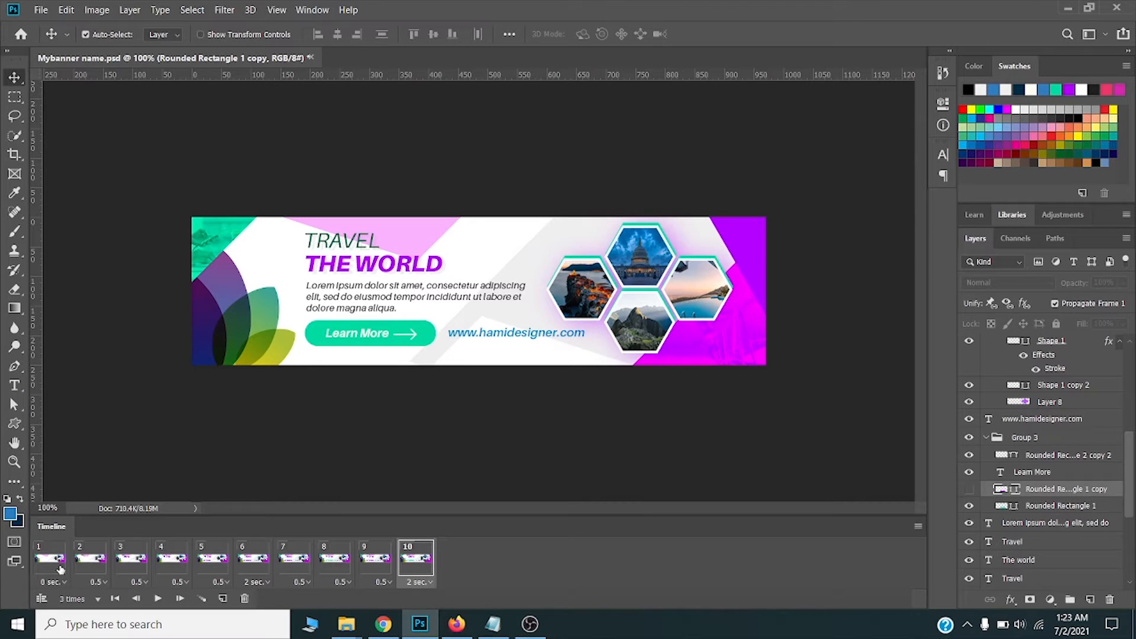
# Step: Save the document and start a Save for Web export with GIF as the file format
pyautogui.press('ctrl')
pyautogui.hotkey('ctrl', 's')
pyautogui.press('ctrl')
pyautogui.press('ctrl')
pyautogui.hotkey('ctrl', 'alt', 'shift', 's')
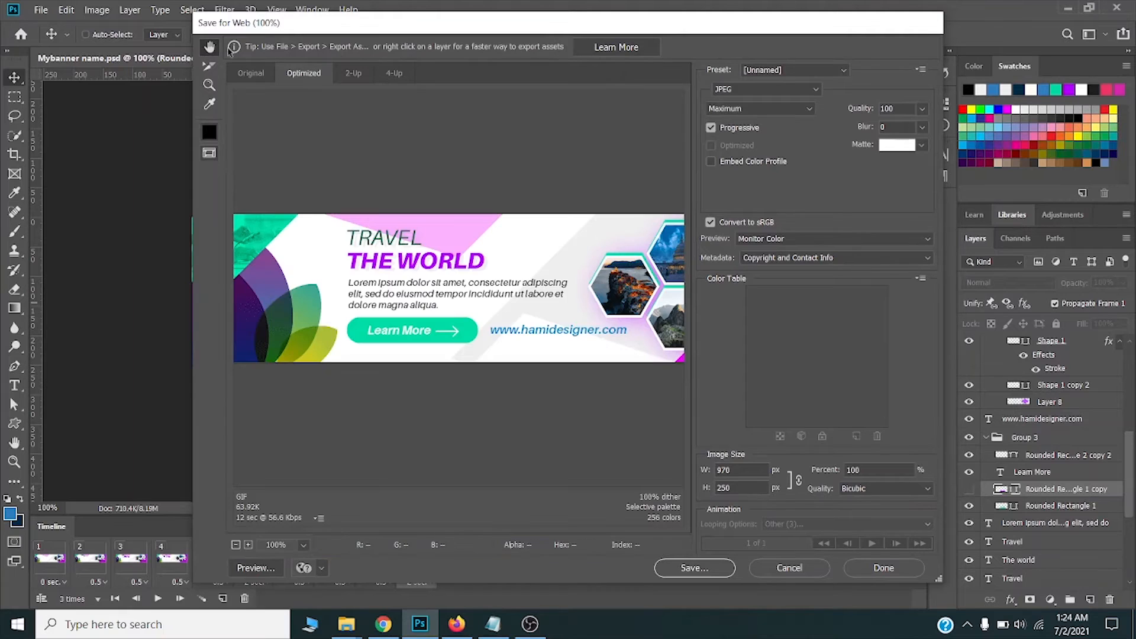
pyautogui.click(761, 90)
pyautogui.click(750, 105)
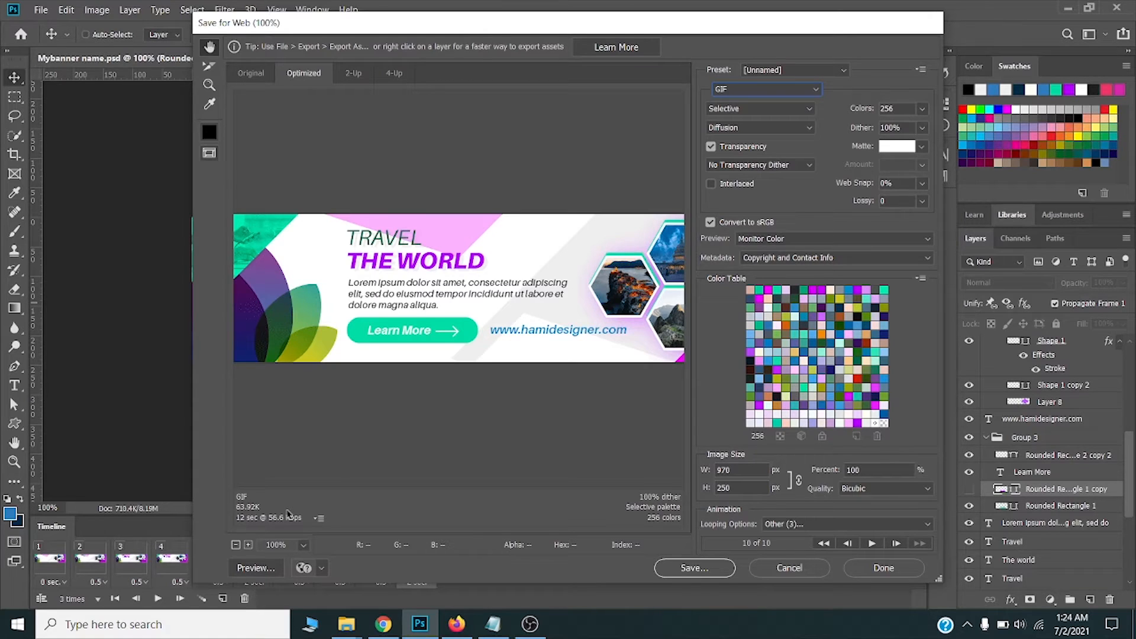
# Step: Save the GIF as Mybanner-name in the Banner Design folder, using the folder path copied from File Explorer
pyautogui.press('ctrl')
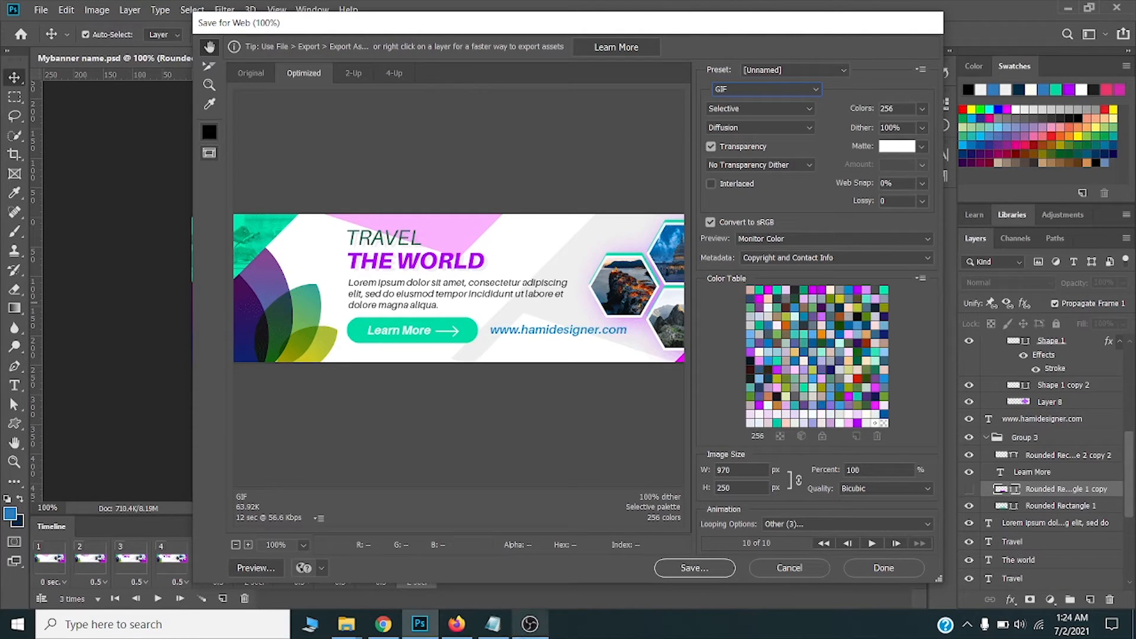
pyautogui.click(681, 568)
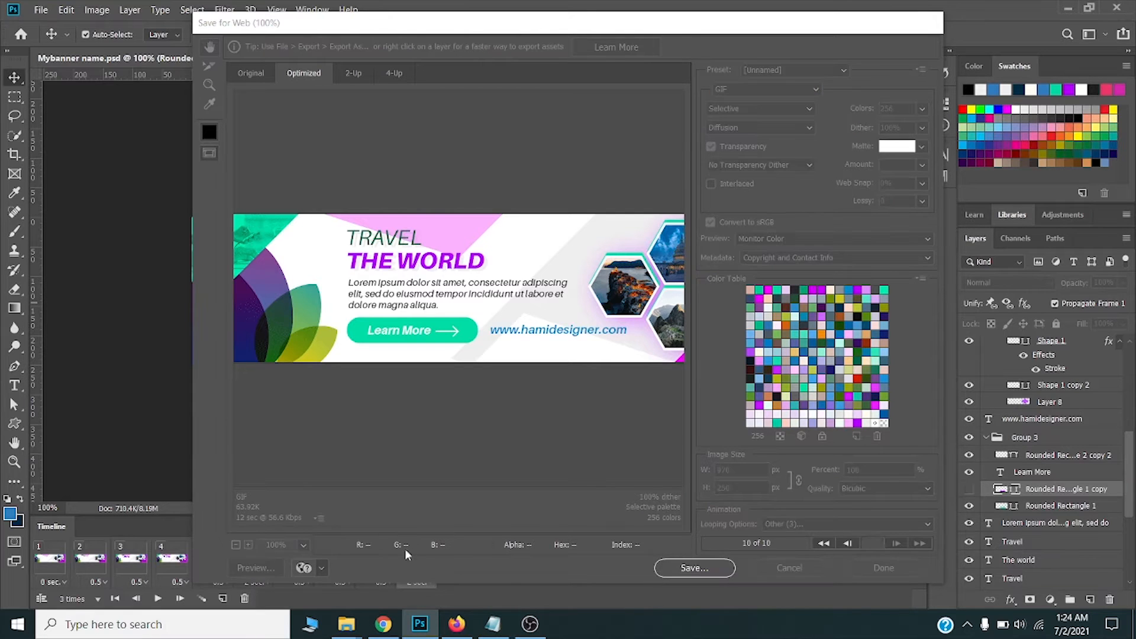
pyautogui.moveTo(344, 627)
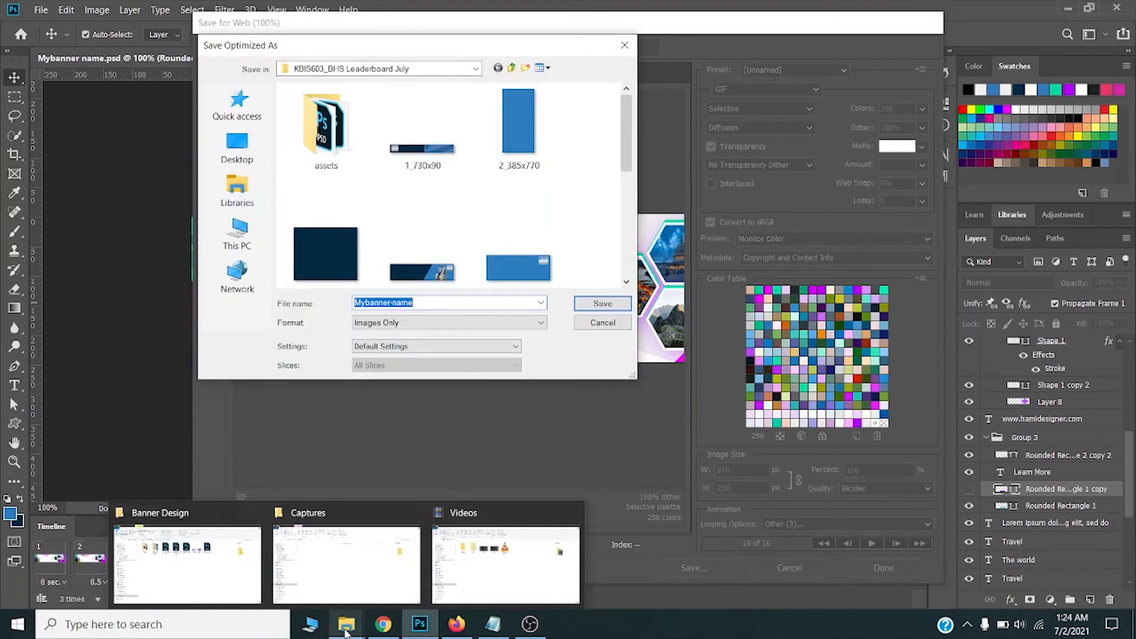
pyautogui.click(234, 560)
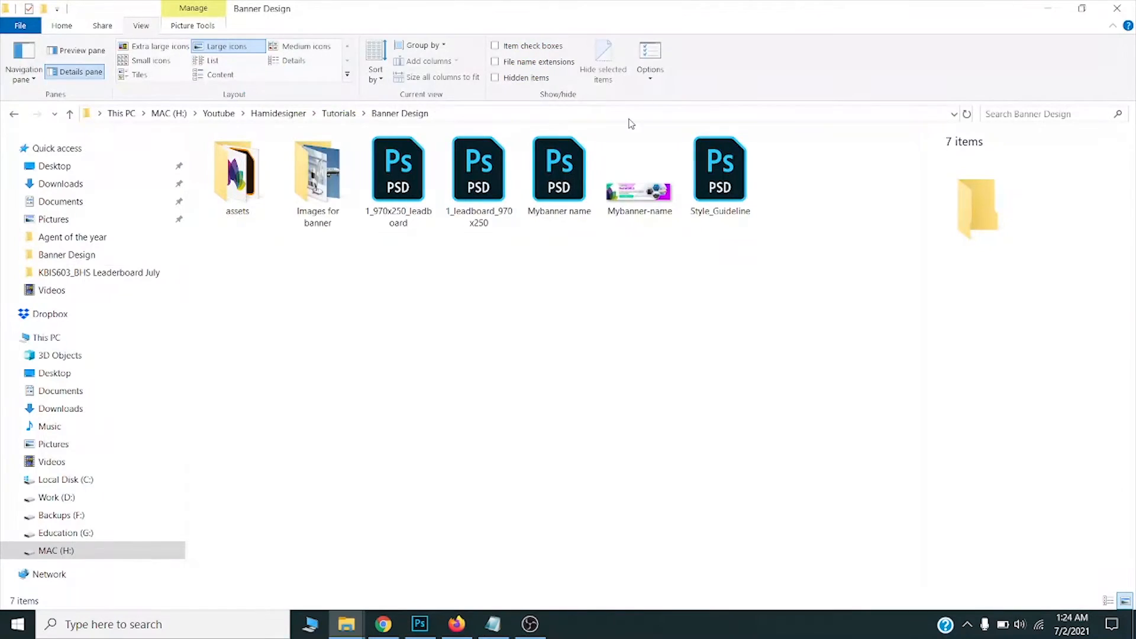
pyautogui.click(606, 112)
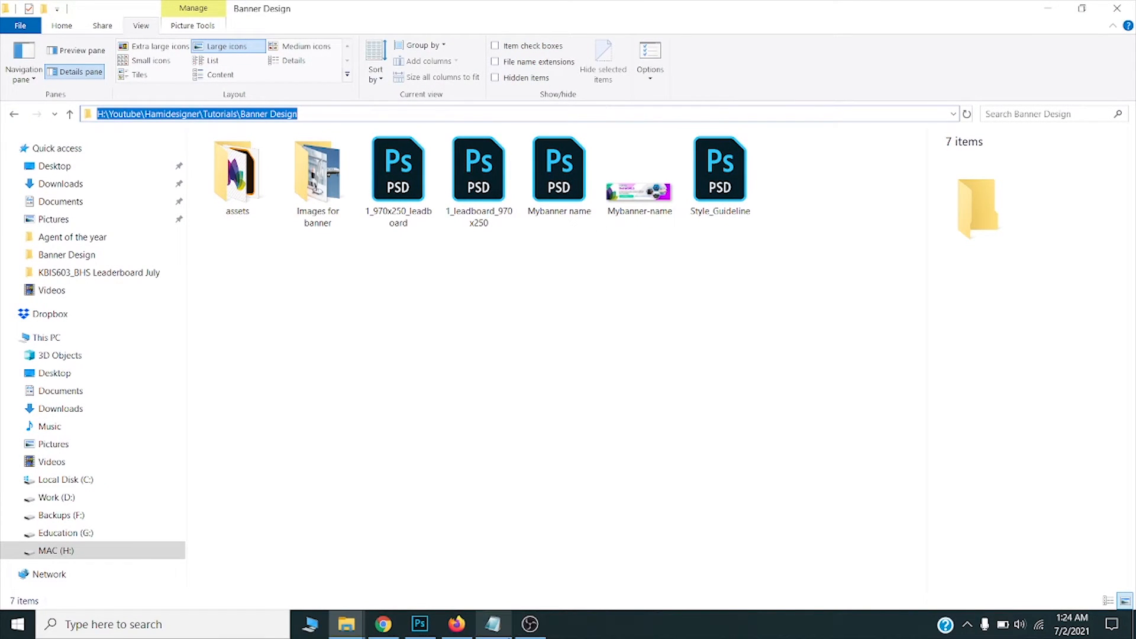
pyautogui.click(420, 625)
pyautogui.hotkey('ctrl', 'v')
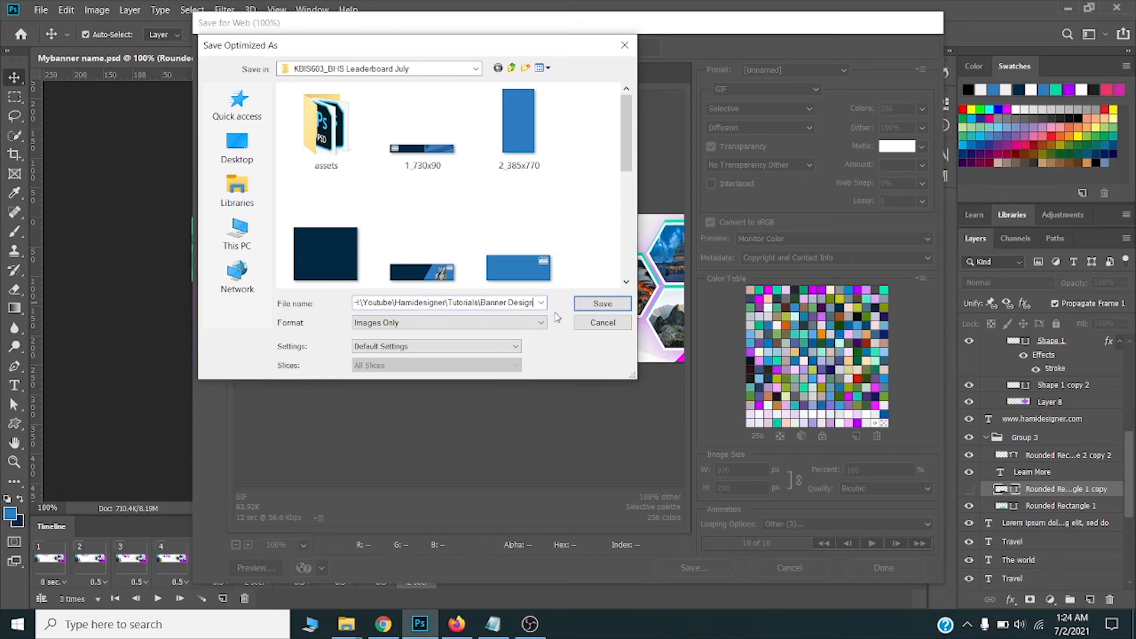
pyautogui.click(598, 306)
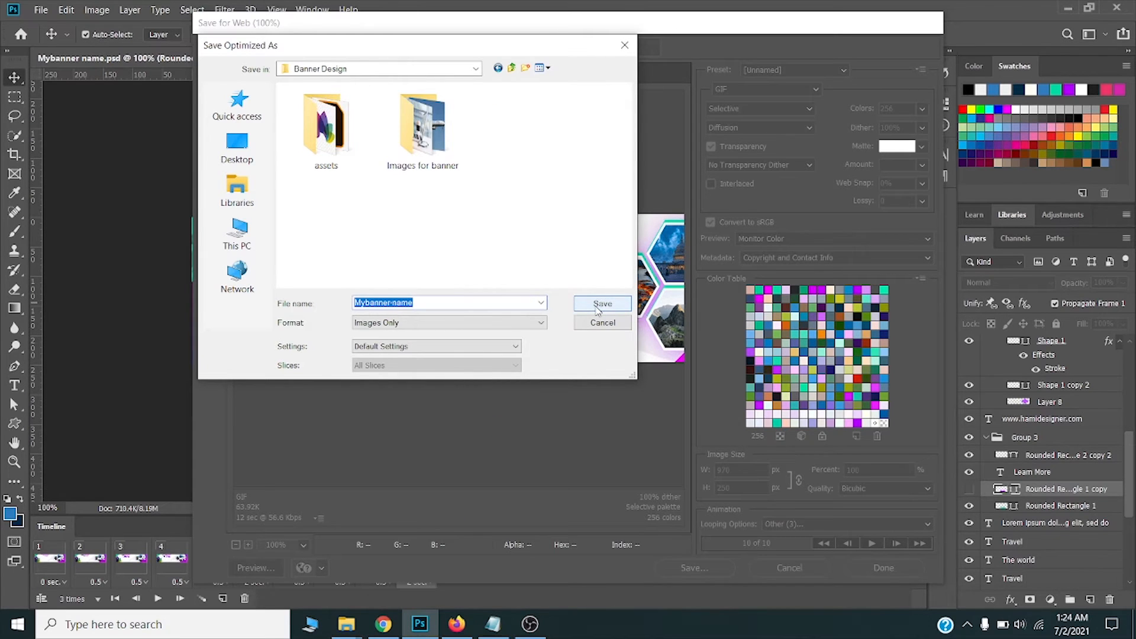
pyautogui.click(599, 304)
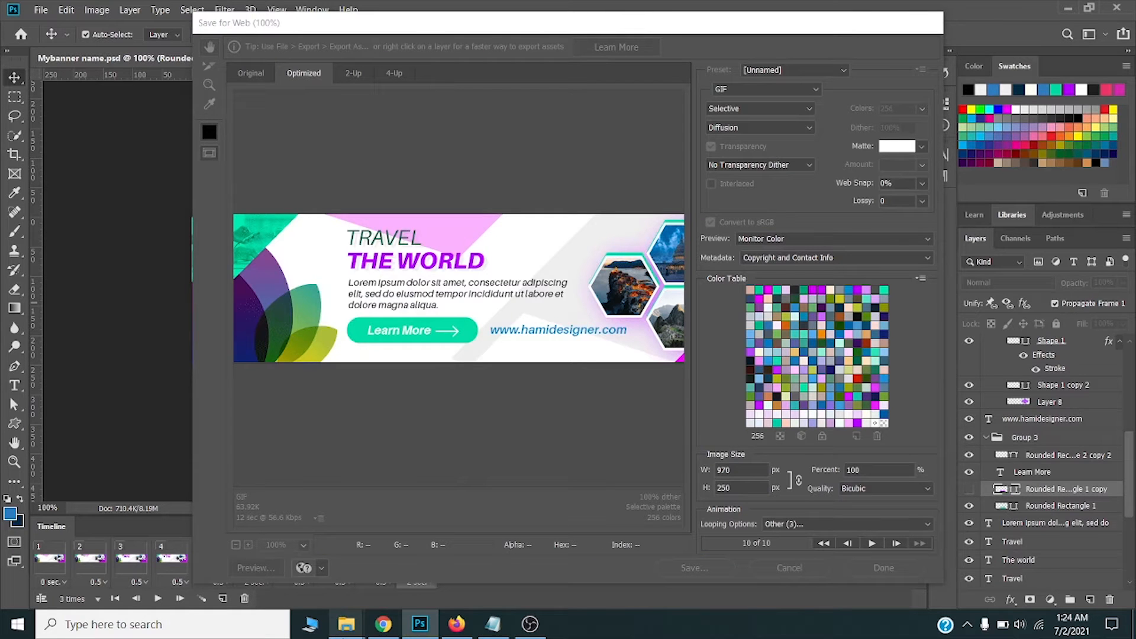
# Step: Switch to File Explorer and select the exported Mybanner-name GIF in the Banner Design folder
pyautogui.moveTo(346, 624)
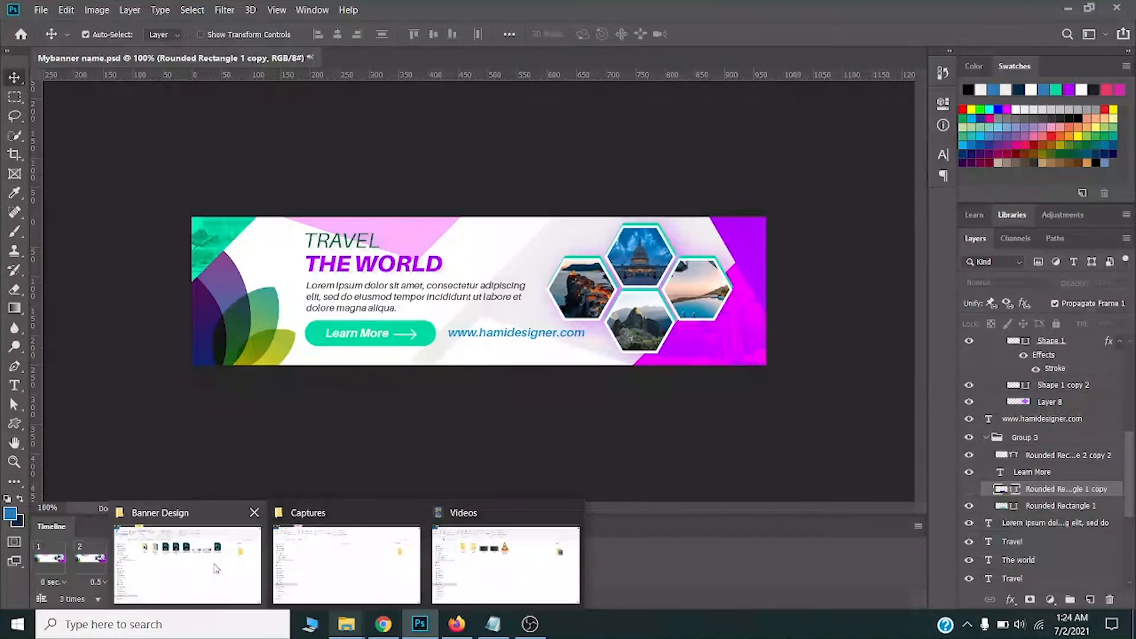
pyautogui.click(216, 568)
pyautogui.click(660, 196)
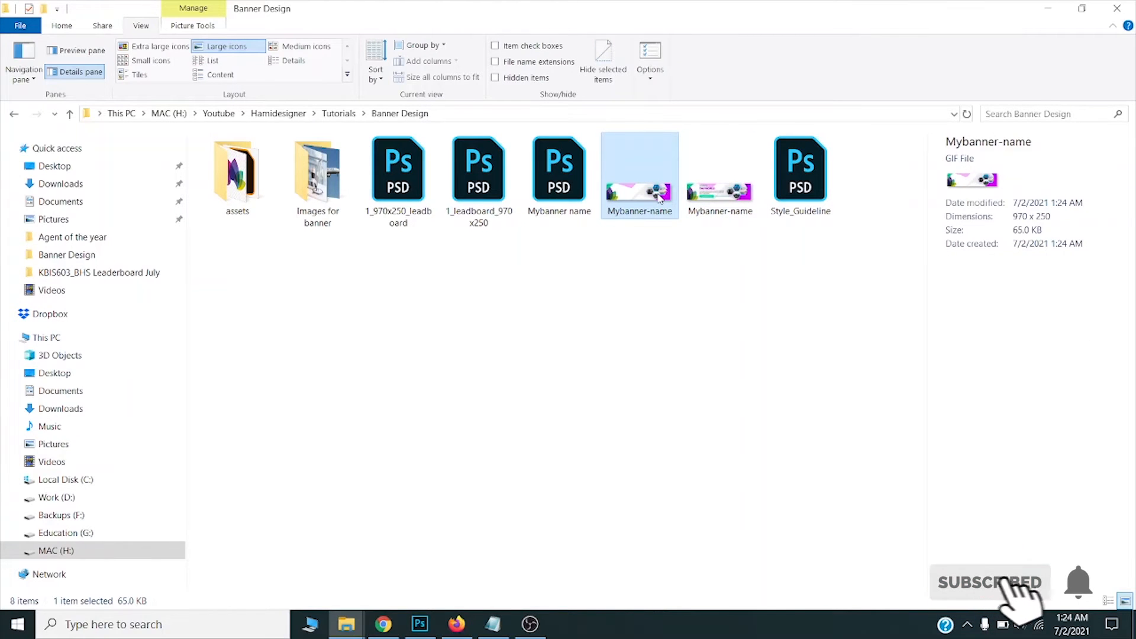
# Step: Open the exported Mybanner-name GIF with Internet Explorer to preview the animation, and close the browser window
pyautogui.rightClick(648, 198)
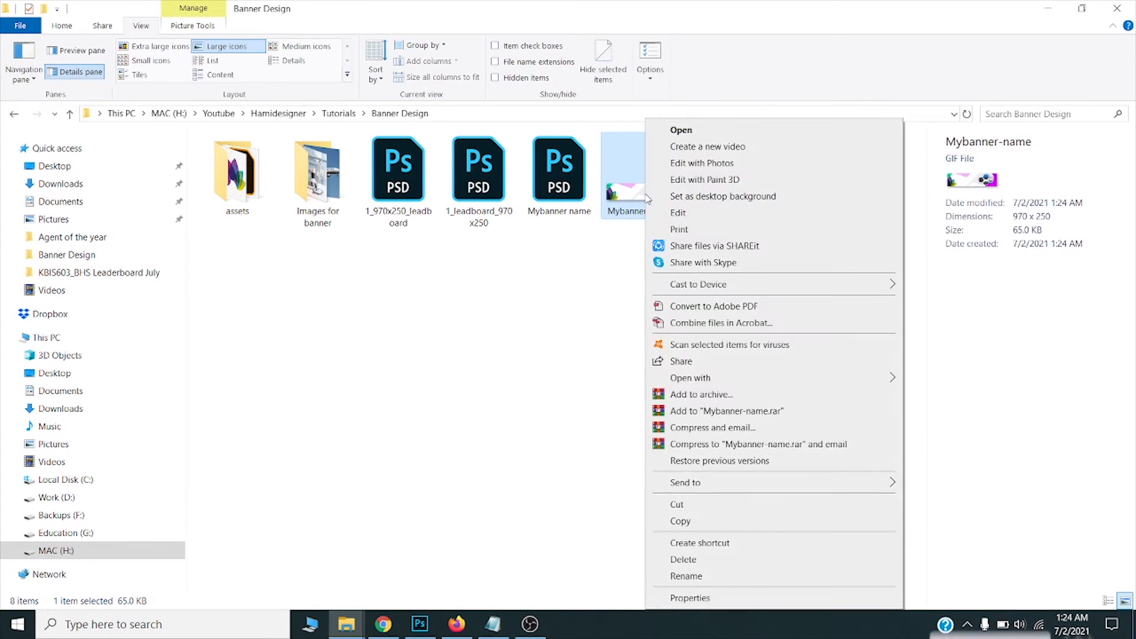
pyautogui.moveTo(755, 377)
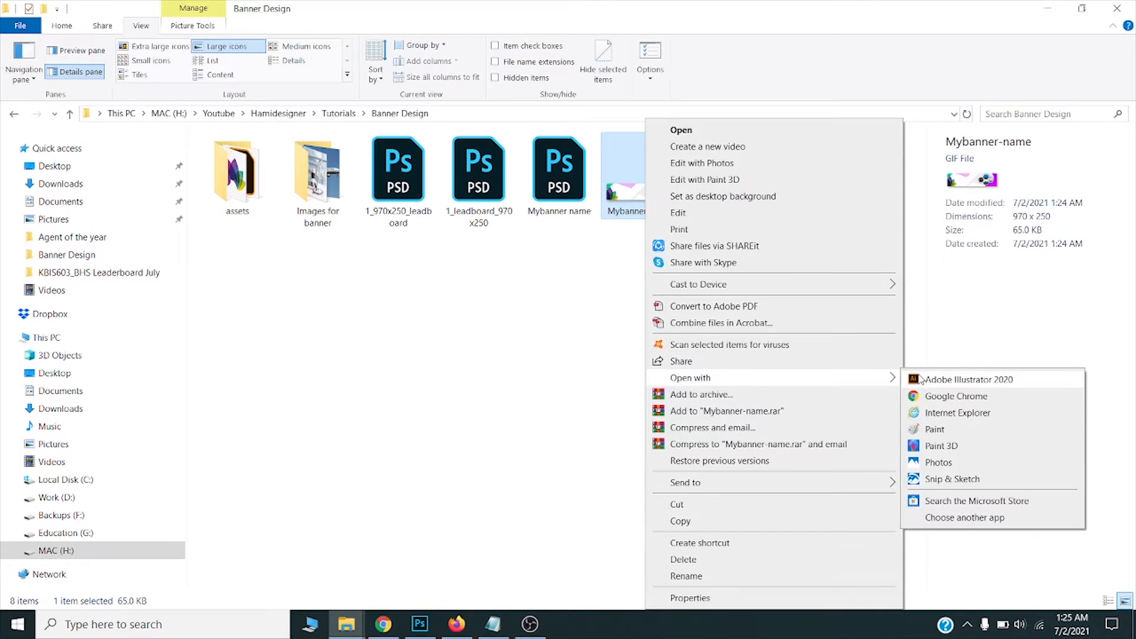
pyautogui.click(926, 414)
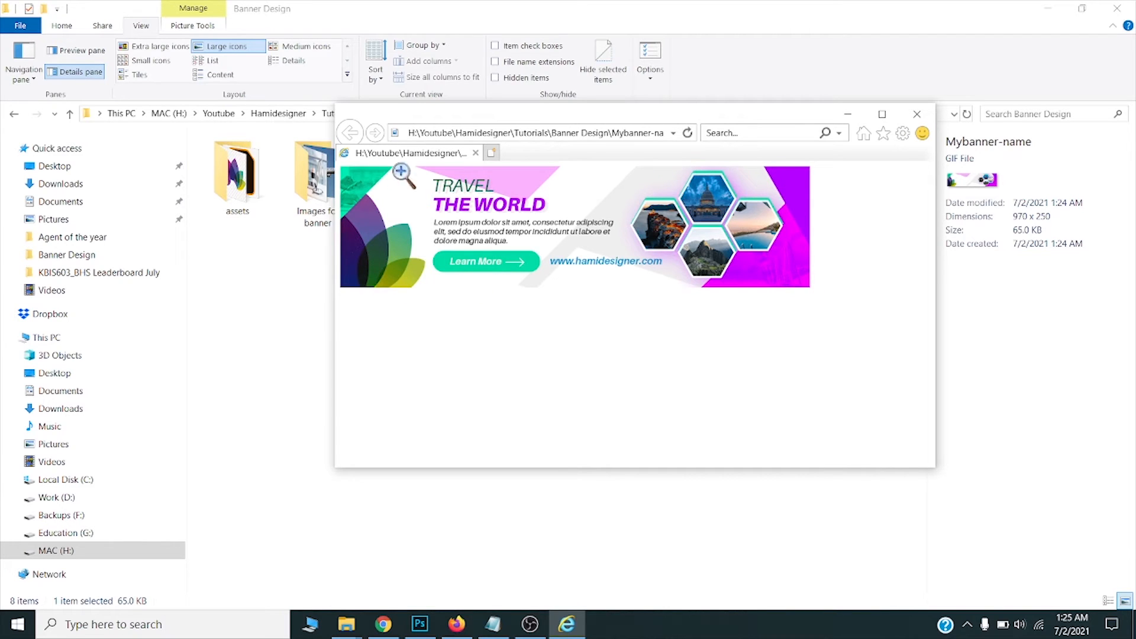
pyautogui.click(917, 114)
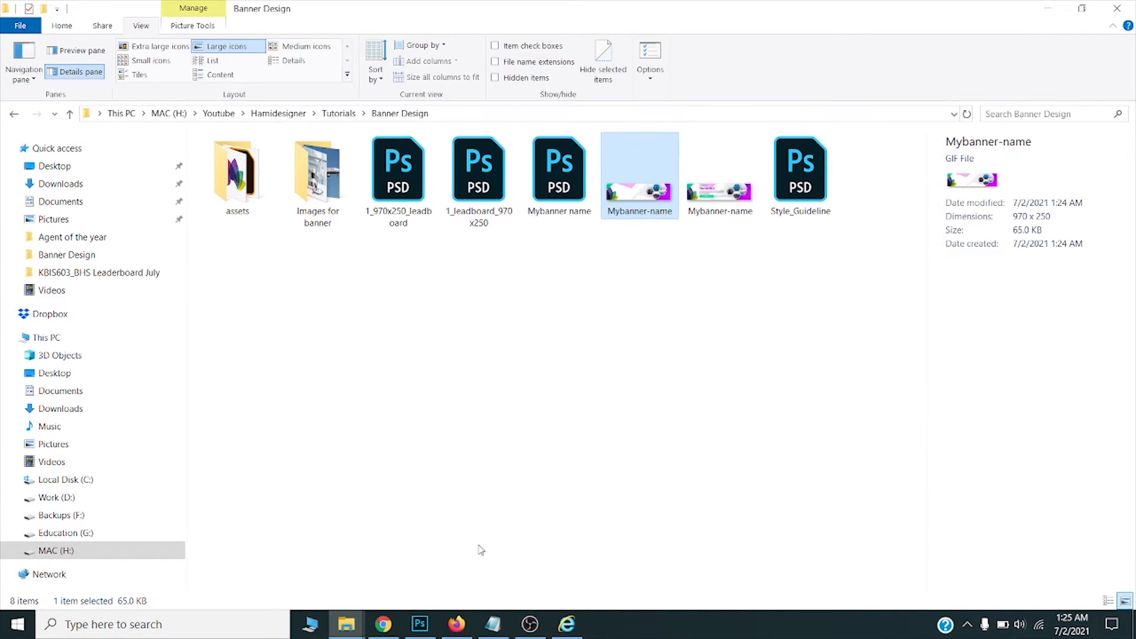
# Step: Switch back to Photoshop and create a 970 x 250 px rectangle shape on the banner
pyautogui.click(419, 625)
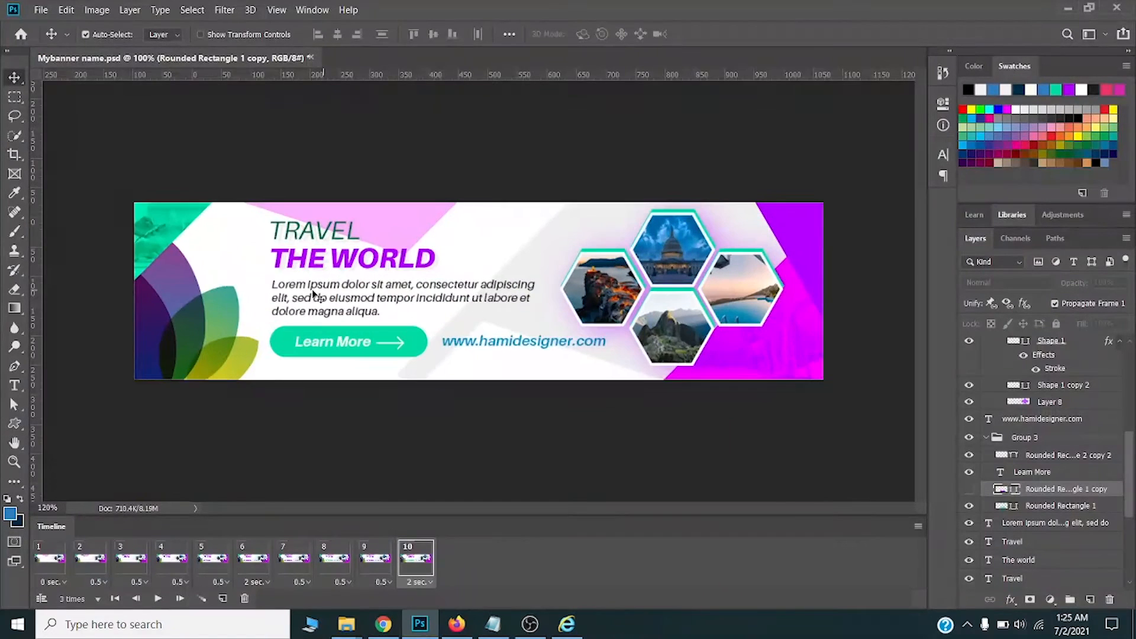
pyautogui.scroll(3, 314, 294)
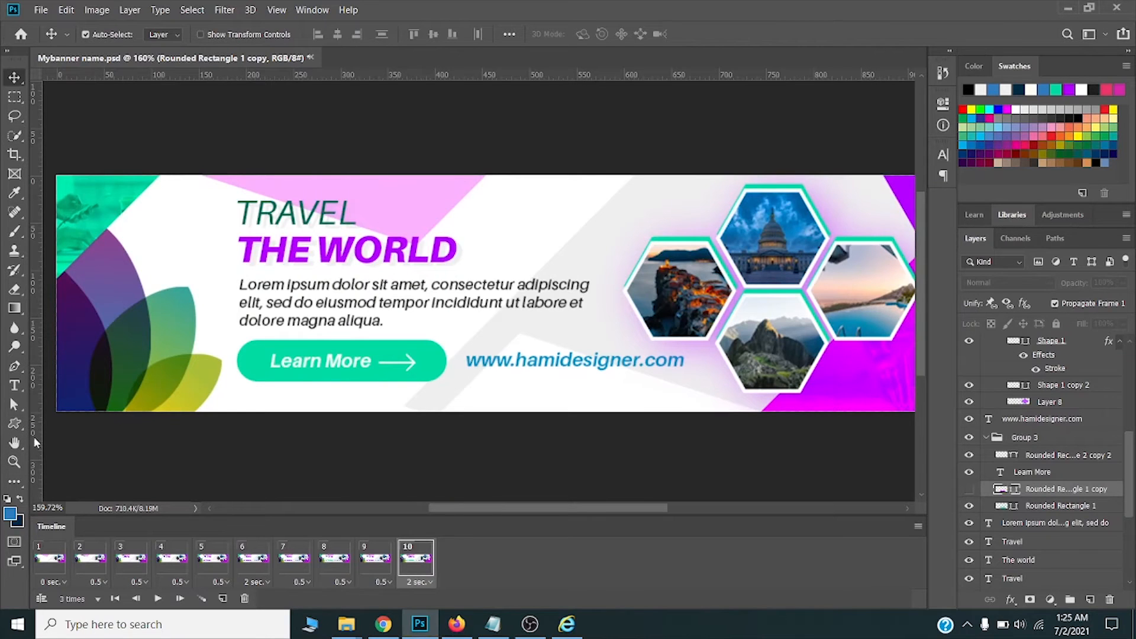
pyautogui.click(18, 424)
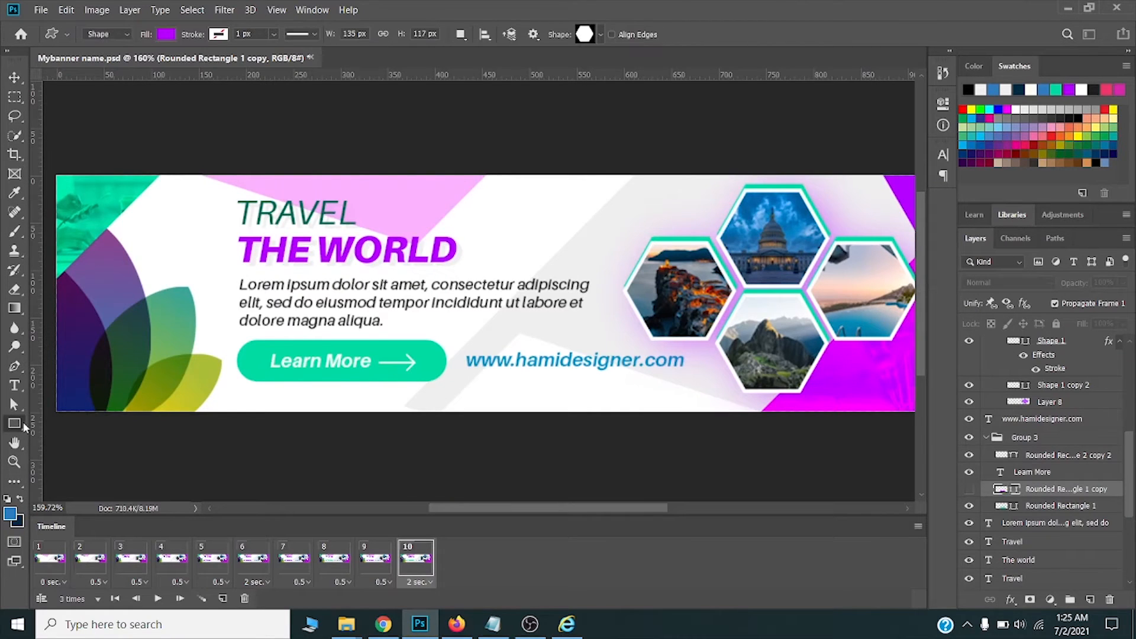
pyautogui.scroll(-3, 150, 307)
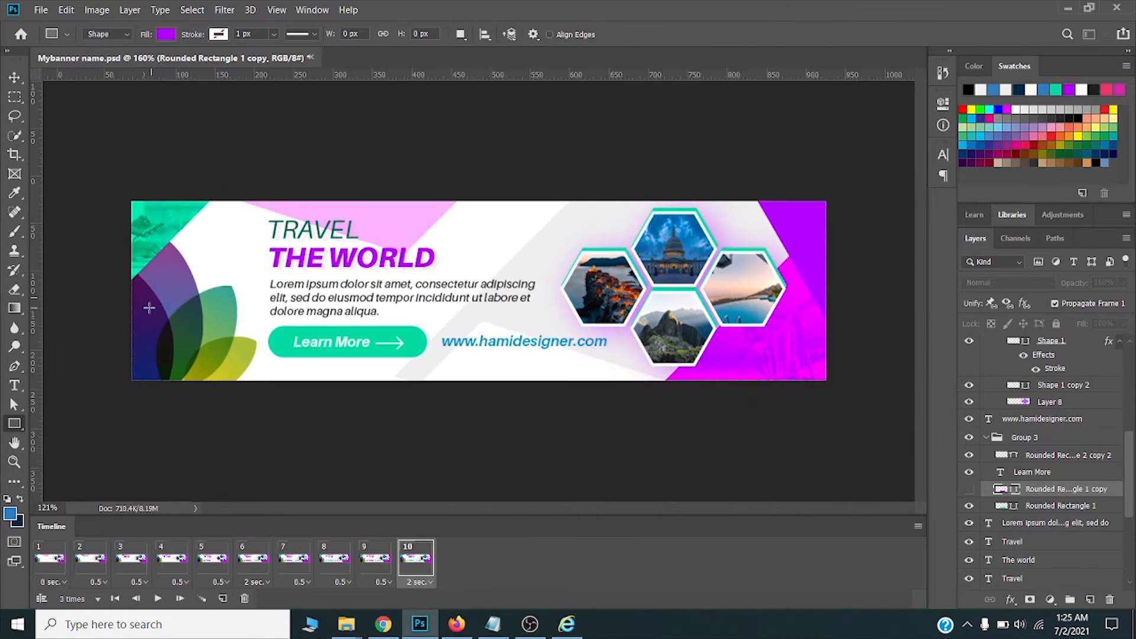
pyautogui.click(203, 261)
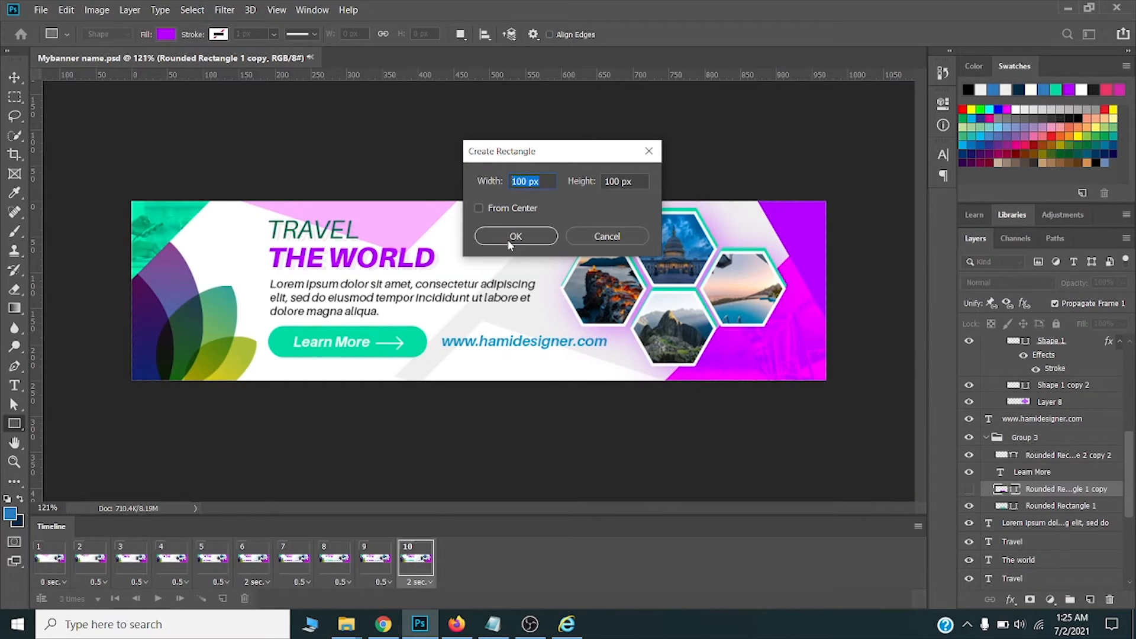
pyautogui.write('970')
pyautogui.press('Tab')
pyautogui.write('250')
pyautogui.click(486, 239)
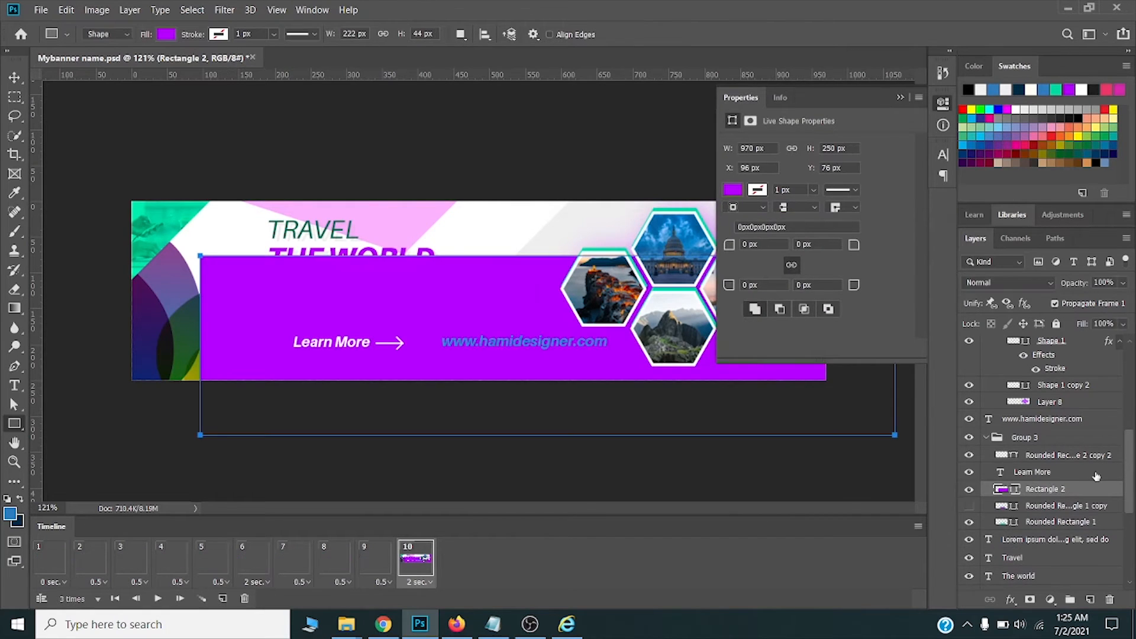
# Step: Bring the purple rectangle to the top of the layer stack and centre it on the canvas in frame 10
pyautogui.hotkey('ctrl', 'shift', ']')
pyautogui.hotkey('ctrl', 'shift', ']')
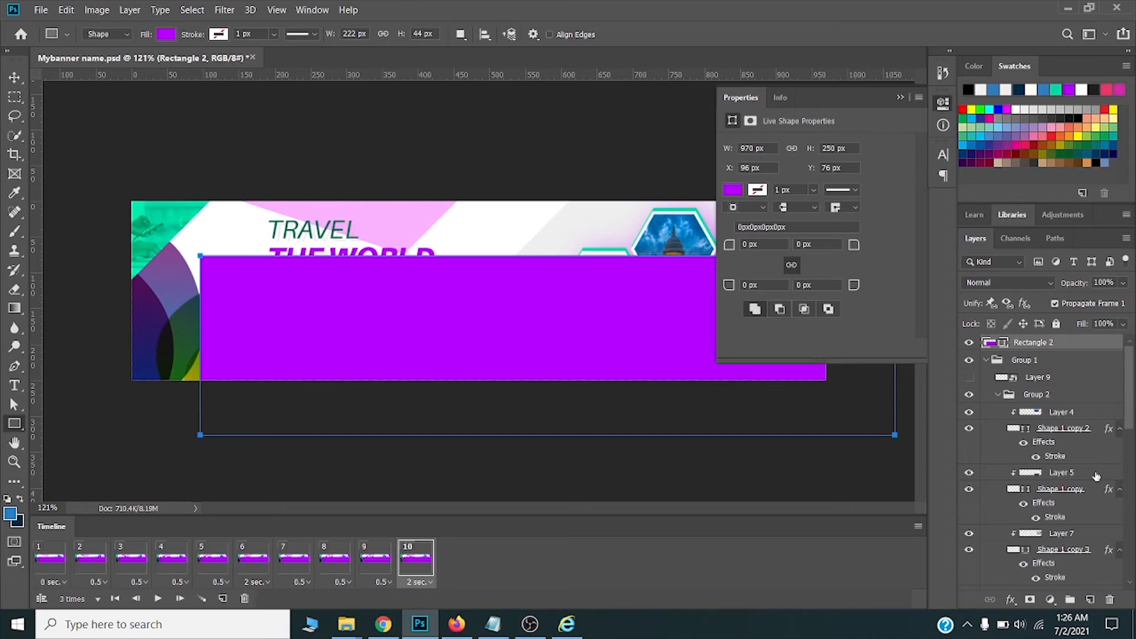
pyautogui.press('v')
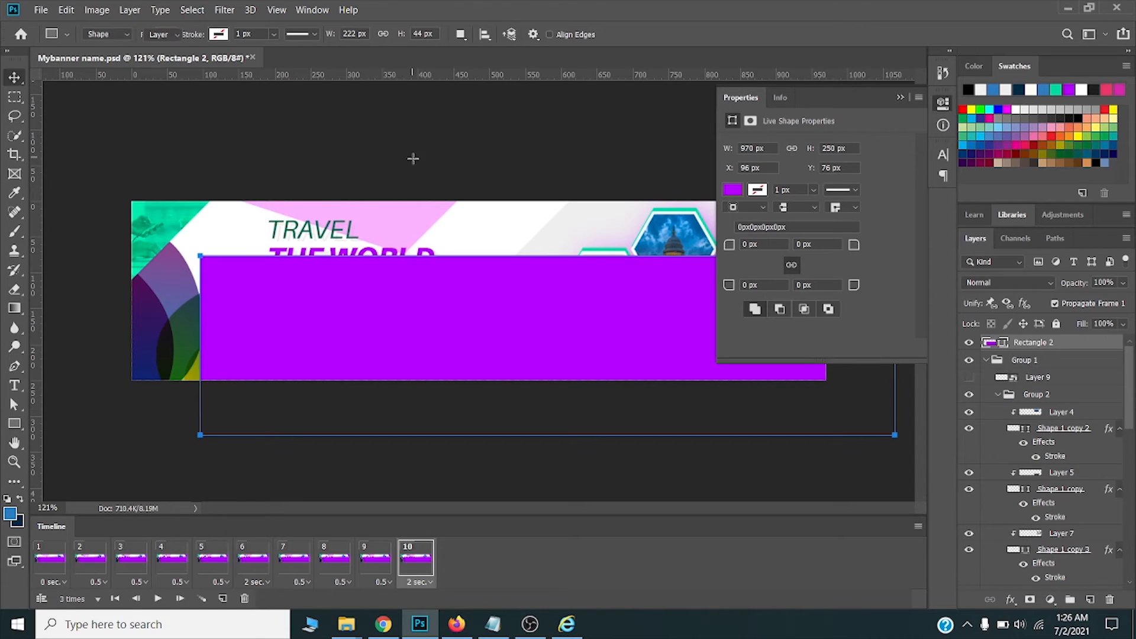
pyautogui.click(424, 273)
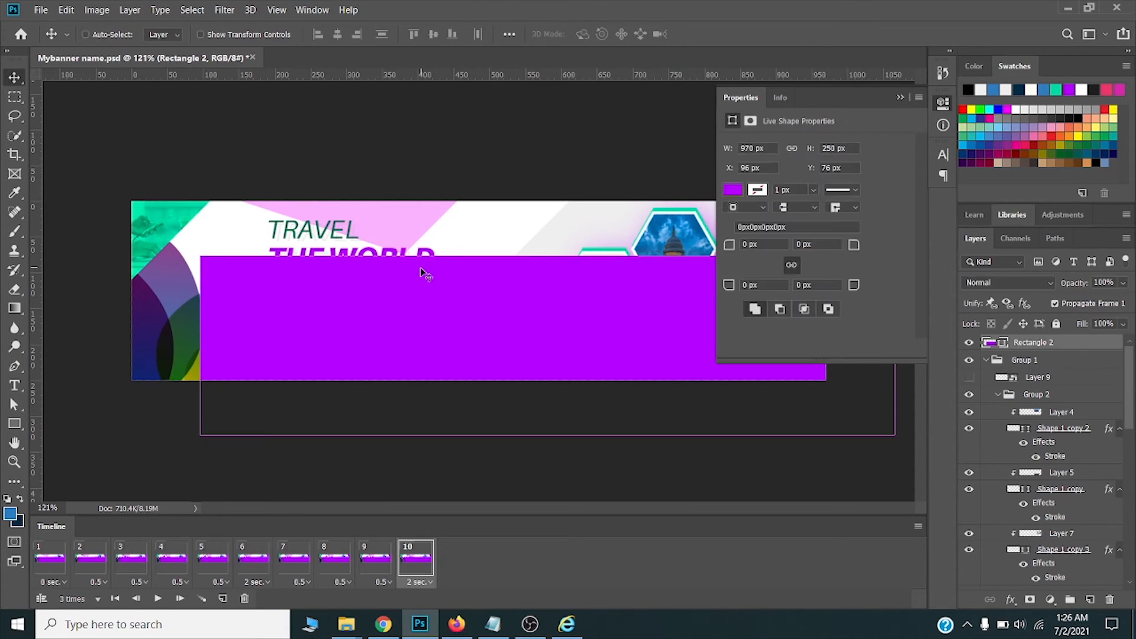
pyautogui.moveTo(417, 273); pyautogui.dragTo(373, 243)
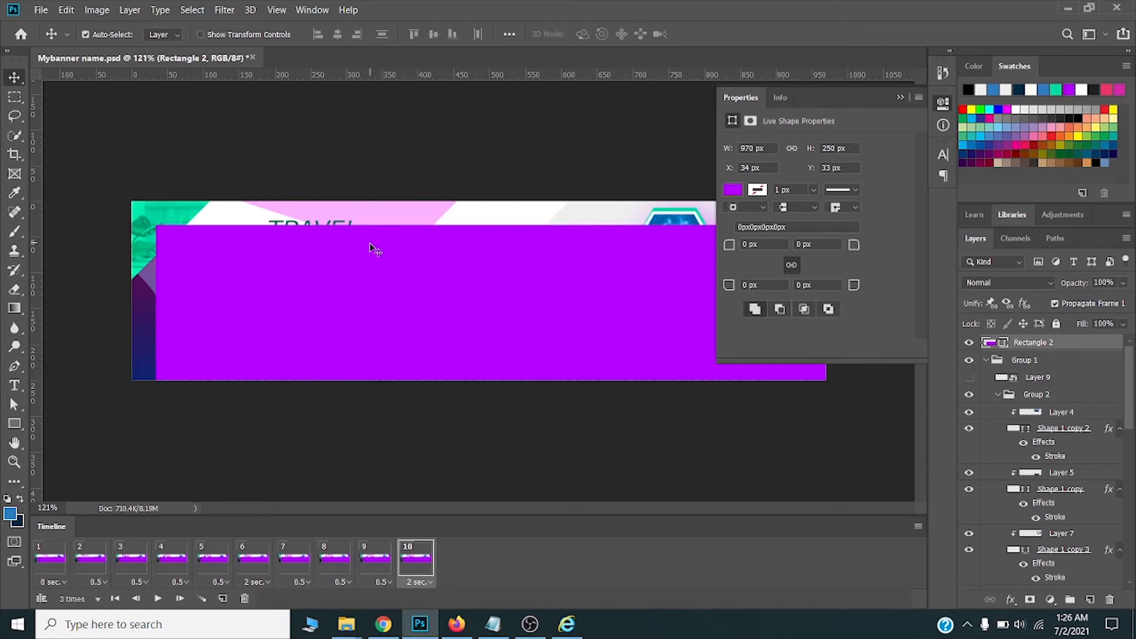
pyautogui.hotkey('ctrl', 'a')
pyautogui.click(337, 34)
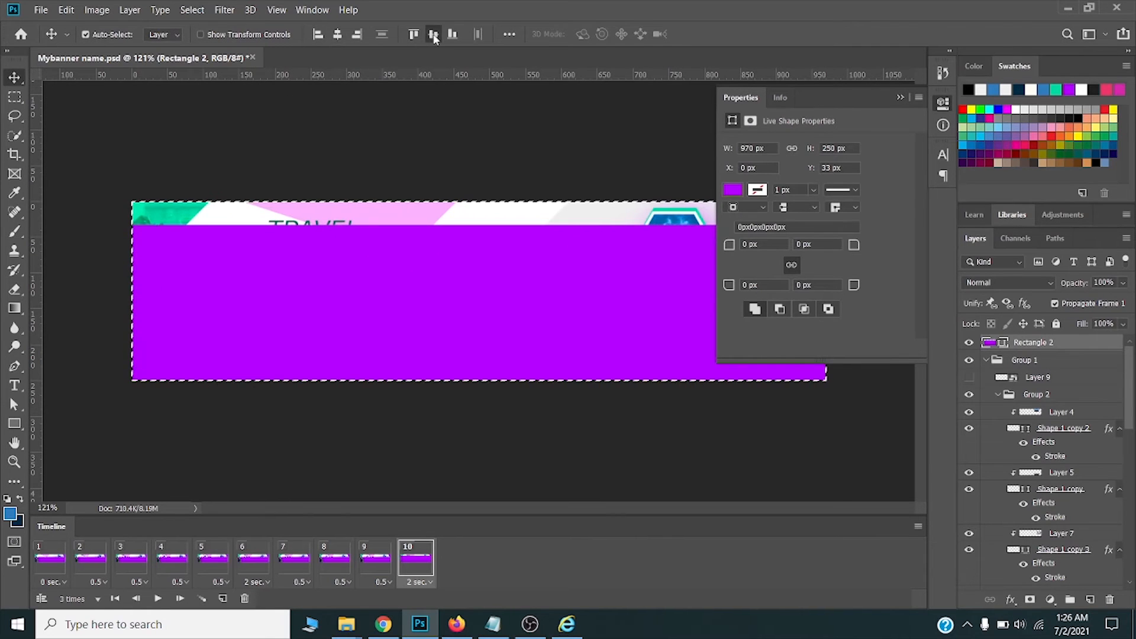
pyautogui.click(434, 34)
pyautogui.hotkey('ctrl', 'd')
pyautogui.scroll(-3, 349, 175)
pyautogui.click(328, 189)
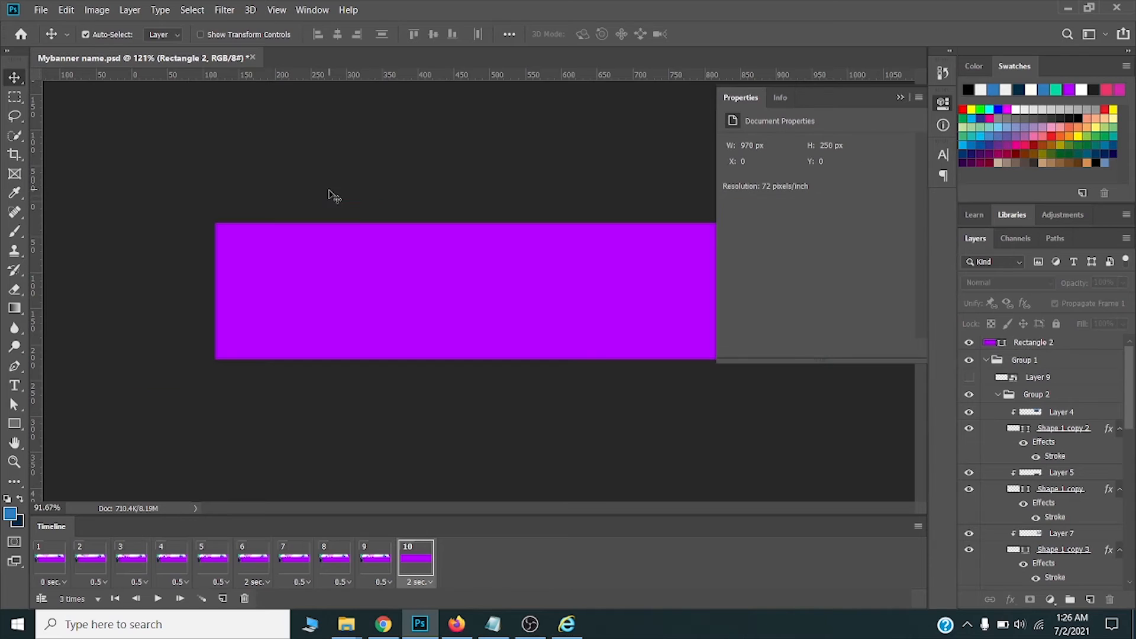
# Step: Set the purple rectangle's fill opacity to 0% in frame 10
pyautogui.click(351, 281)
pyautogui.moveTo(1123, 328); pyautogui.dragTo(809, 323)
pyautogui.scroll(3, 590, 281)
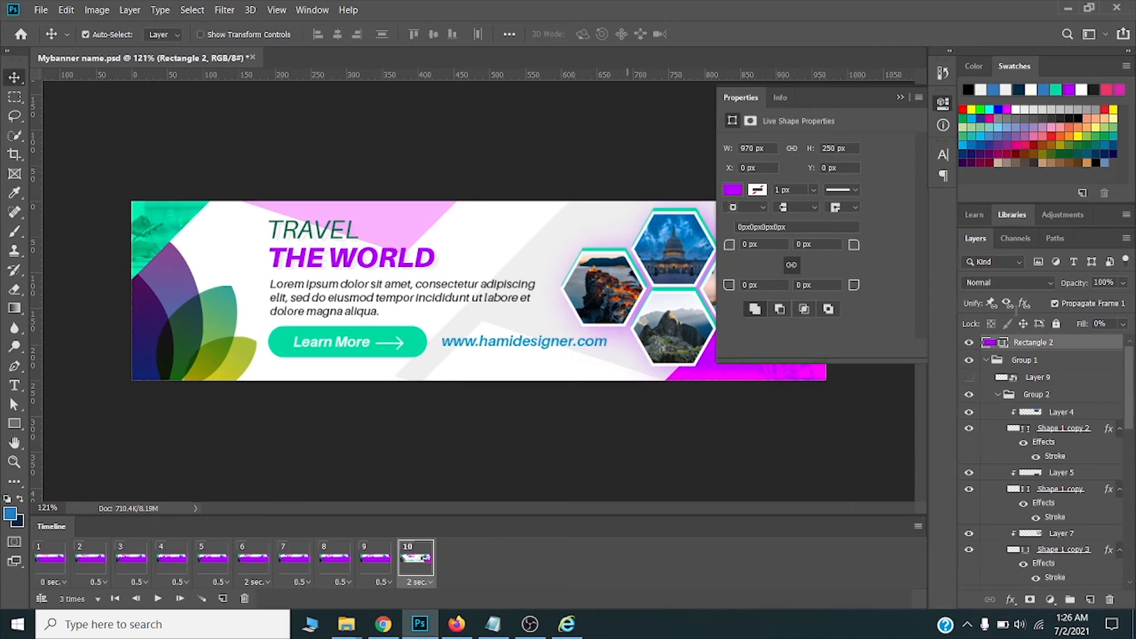
# Step: Give the rectangle layer a 1 px inside stroke in light grey d9d9d9
pyautogui.doubleClick(1075, 341)
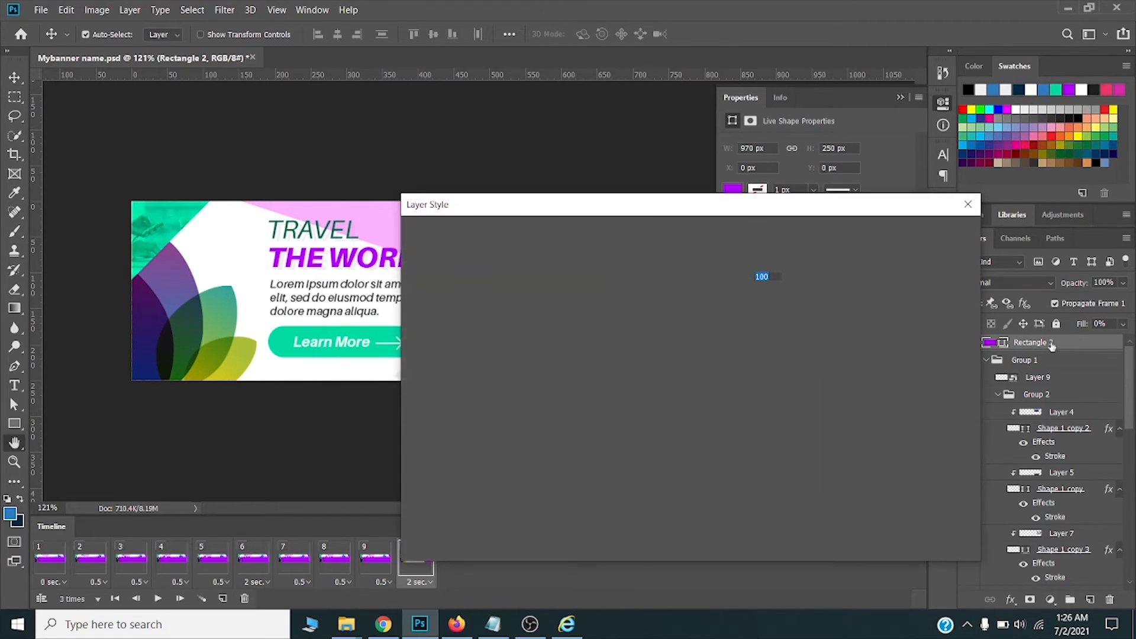
pyautogui.click(435, 332)
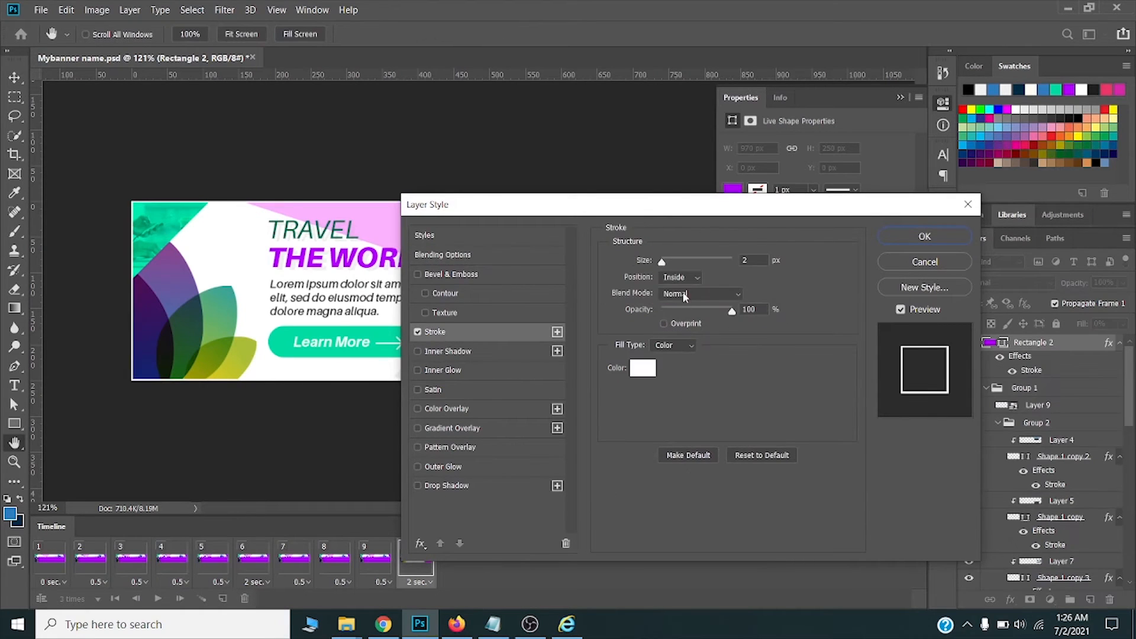
pyautogui.moveTo(753, 259); pyautogui.dragTo(716, 258)
pyautogui.write('1')
pyautogui.press('Tab')
pyautogui.click(642, 367)
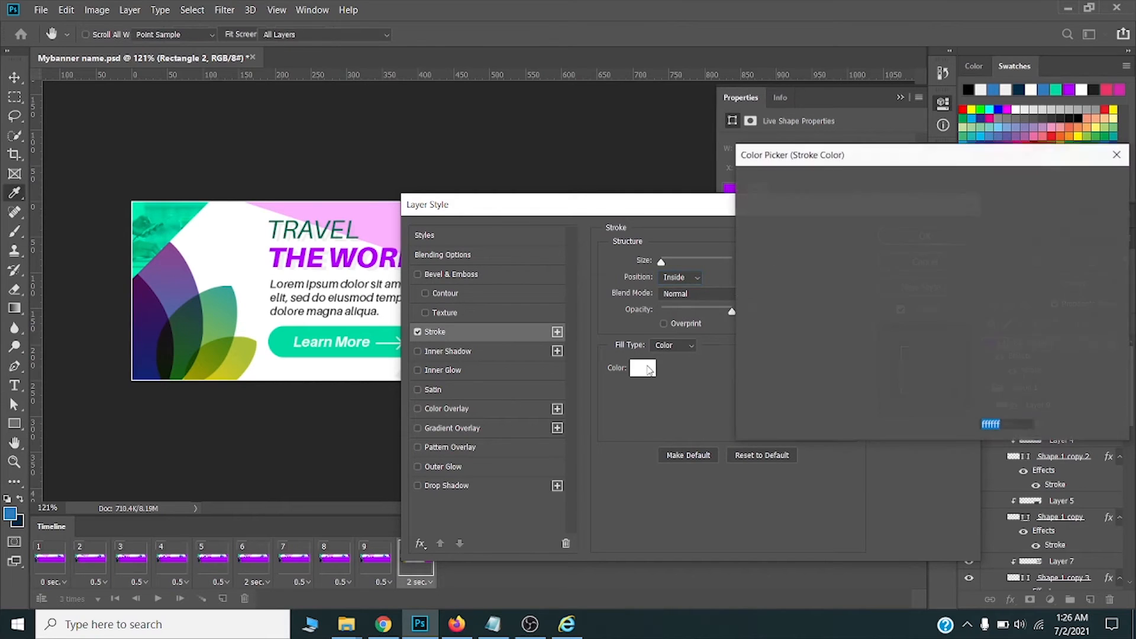
pyautogui.moveTo(754, 226); pyautogui.dragTo(723, 217)
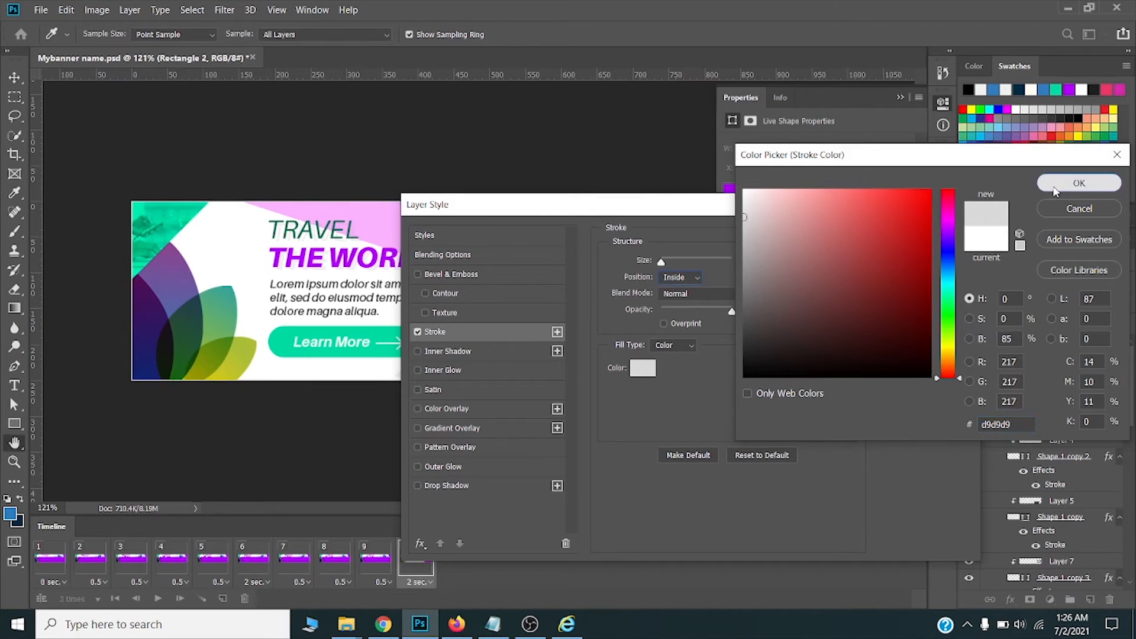
pyautogui.click(1059, 185)
pyautogui.click(924, 237)
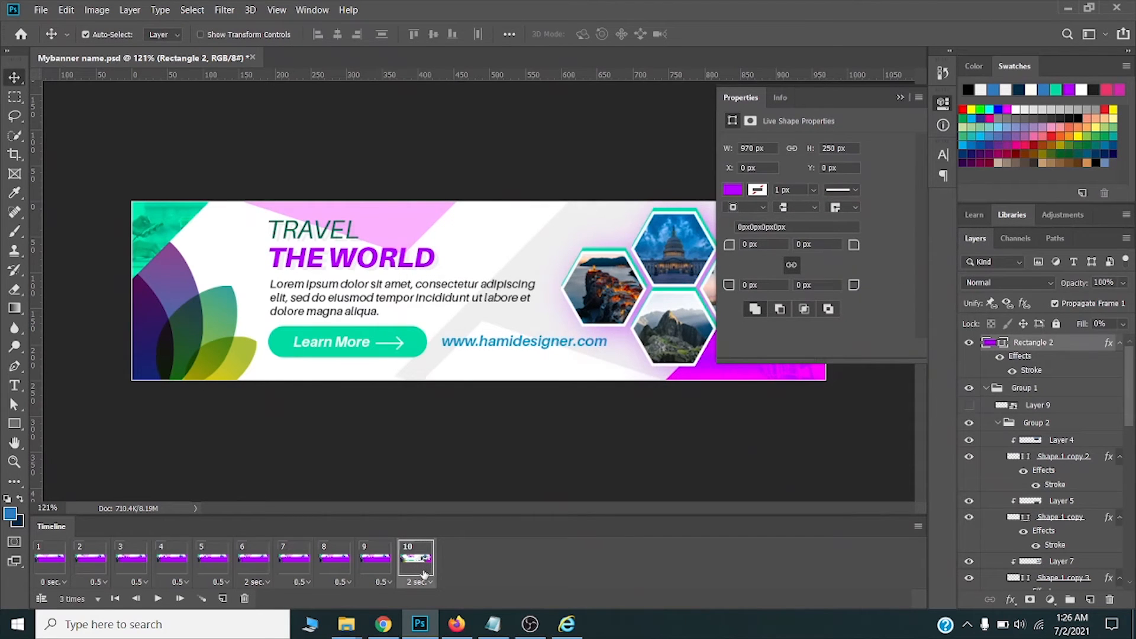
# Step: Copy the rectangle's layer style from frame 10
pyautogui.click(53, 563)
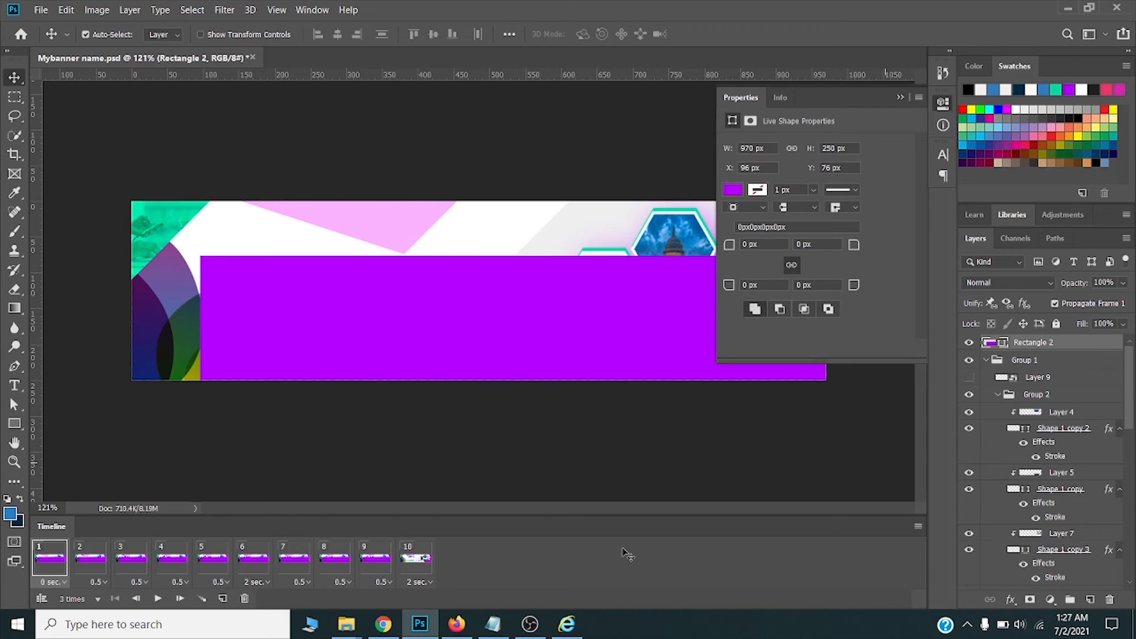
pyautogui.click(417, 562)
pyautogui.rightClick(1059, 349)
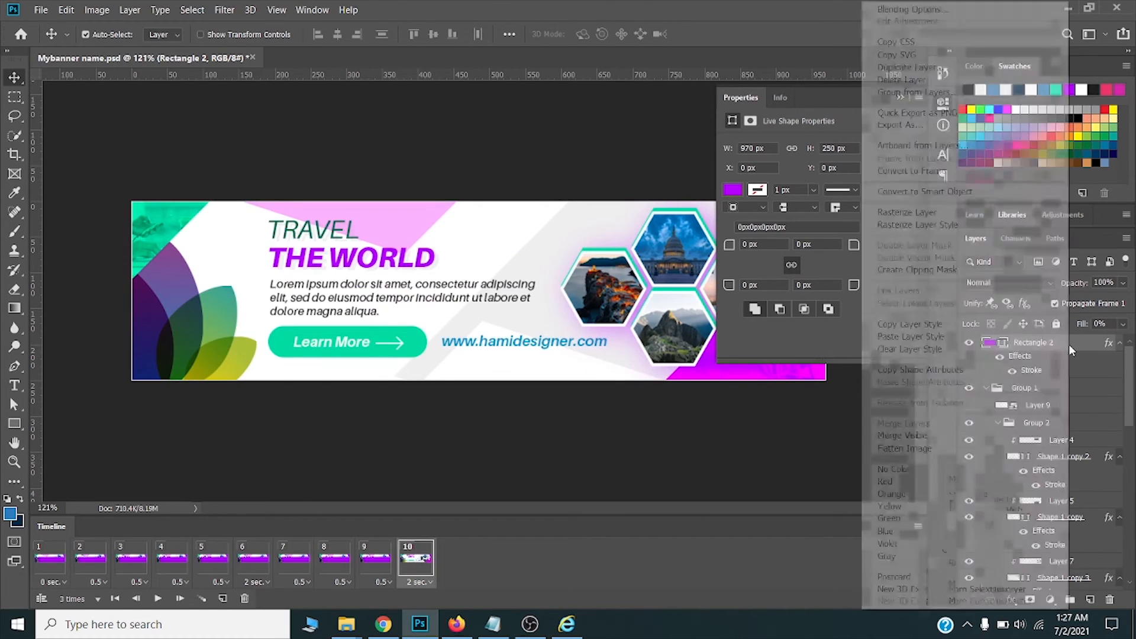
pyautogui.click(919, 327)
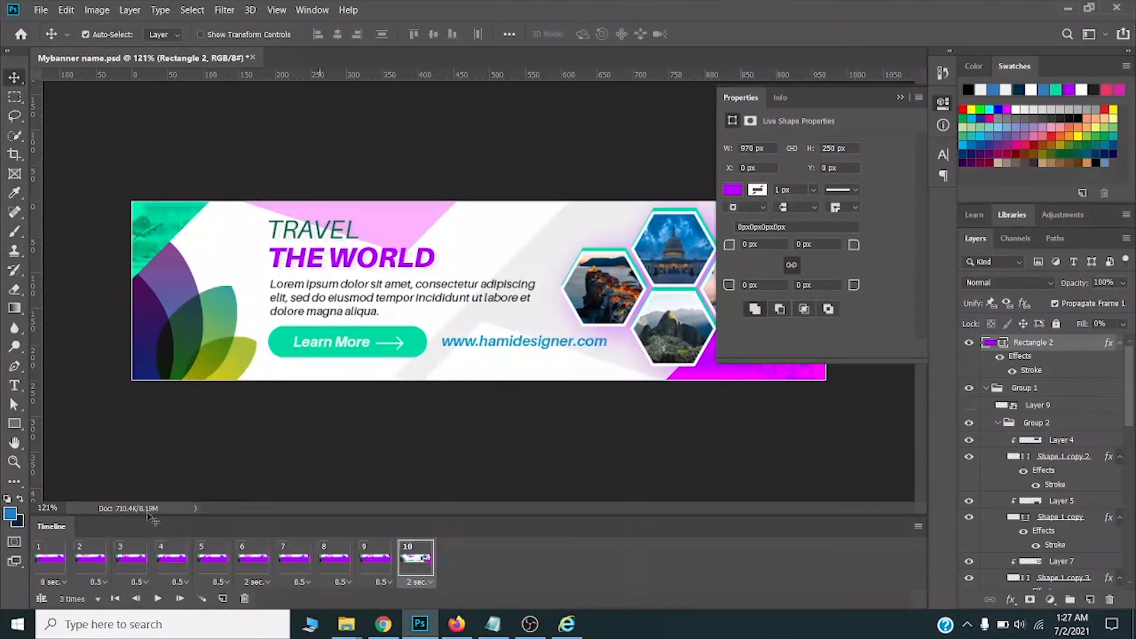
# Step: In frame 1, align the rectangle to the canvas's left and top edges and paste the copied layer style onto it
pyautogui.click(56, 569)
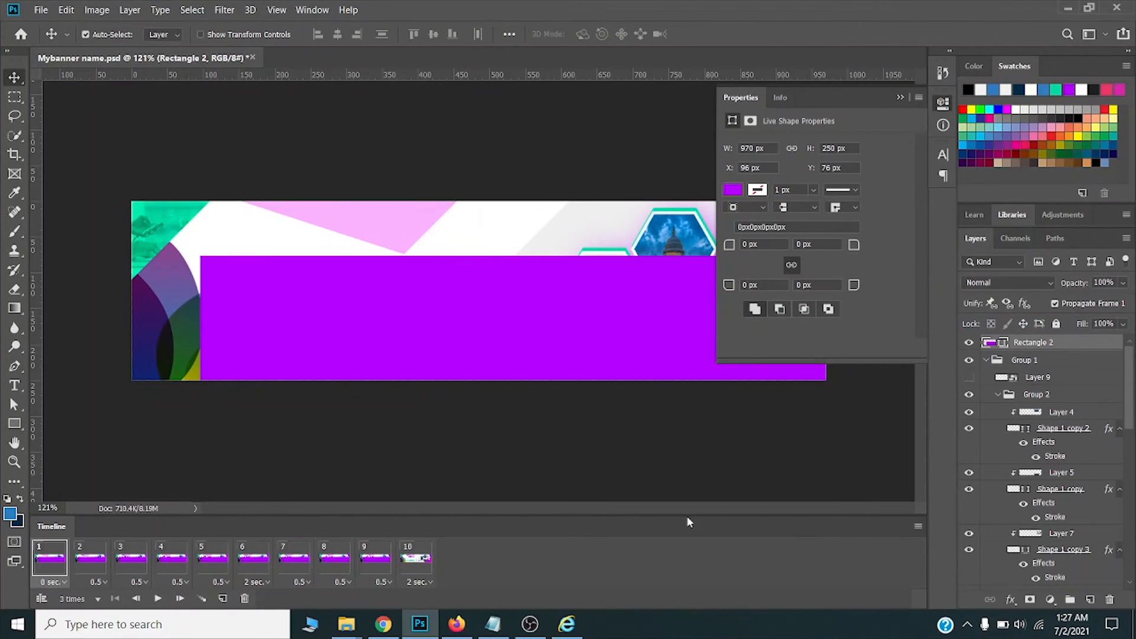
pyautogui.press('ctrl')
pyautogui.hotkey('ctrl', 'a')
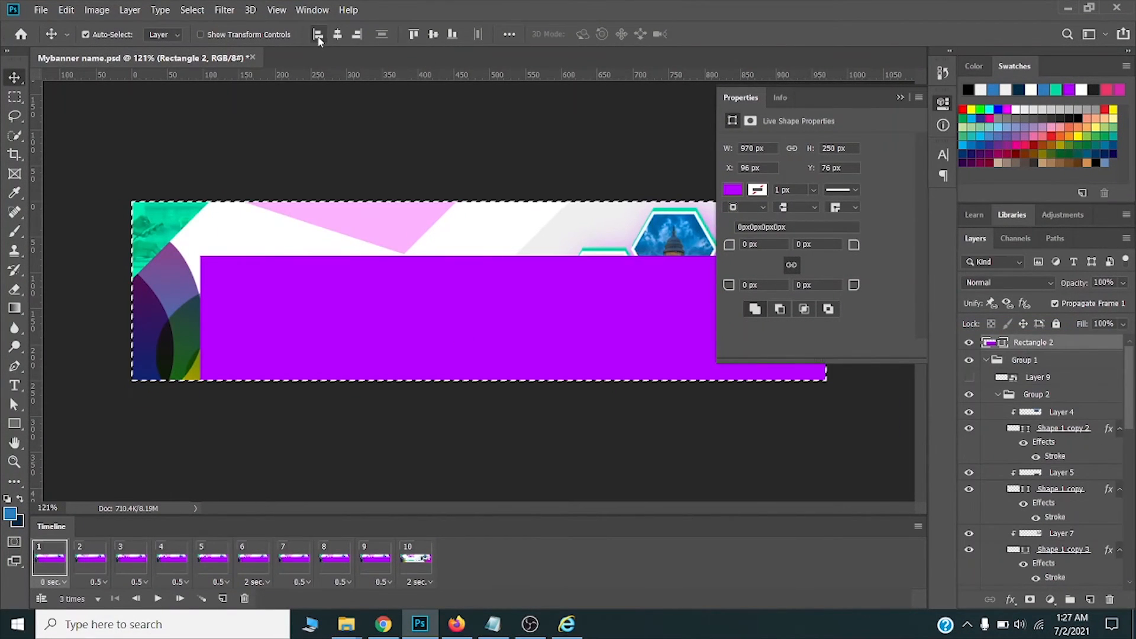
pyautogui.click(318, 33)
pyautogui.click(414, 34)
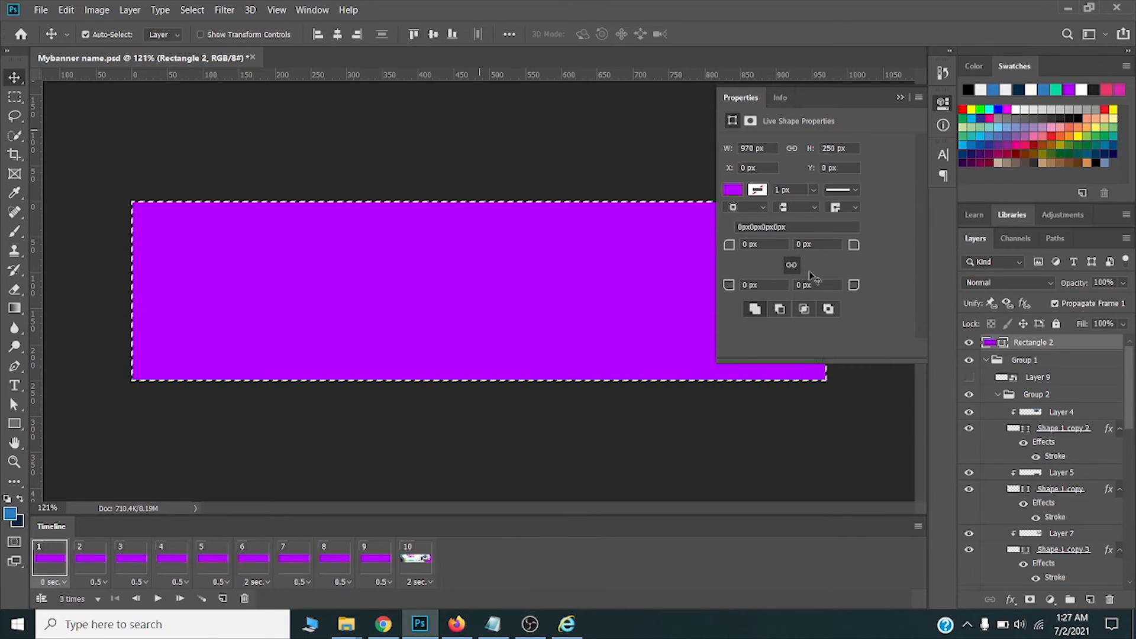
pyautogui.rightClick(1092, 344)
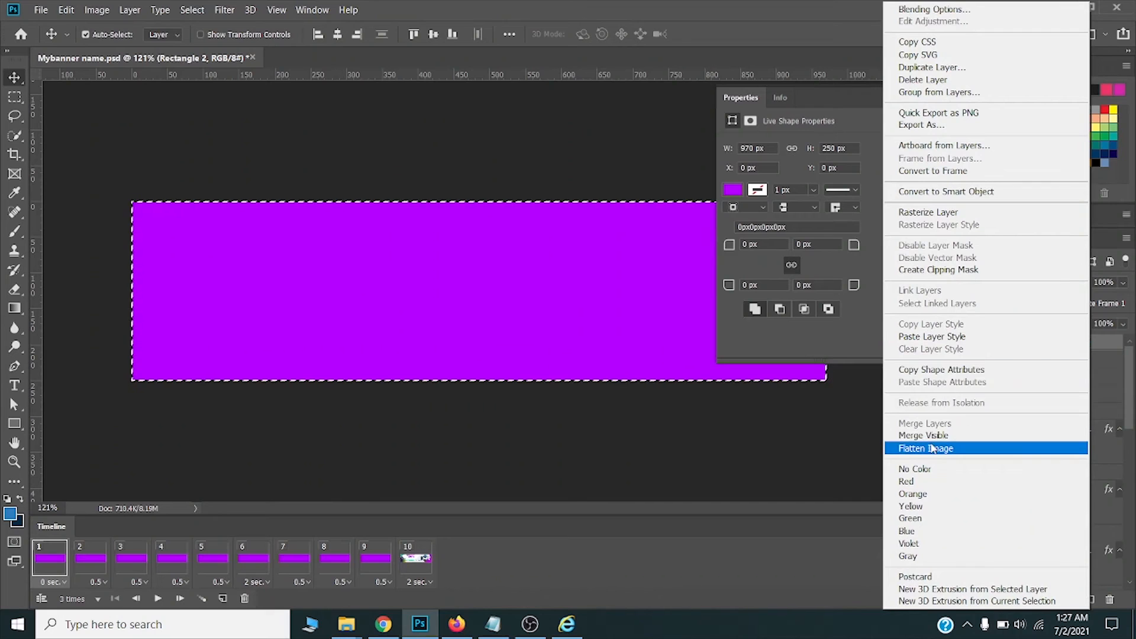
pyautogui.click(942, 337)
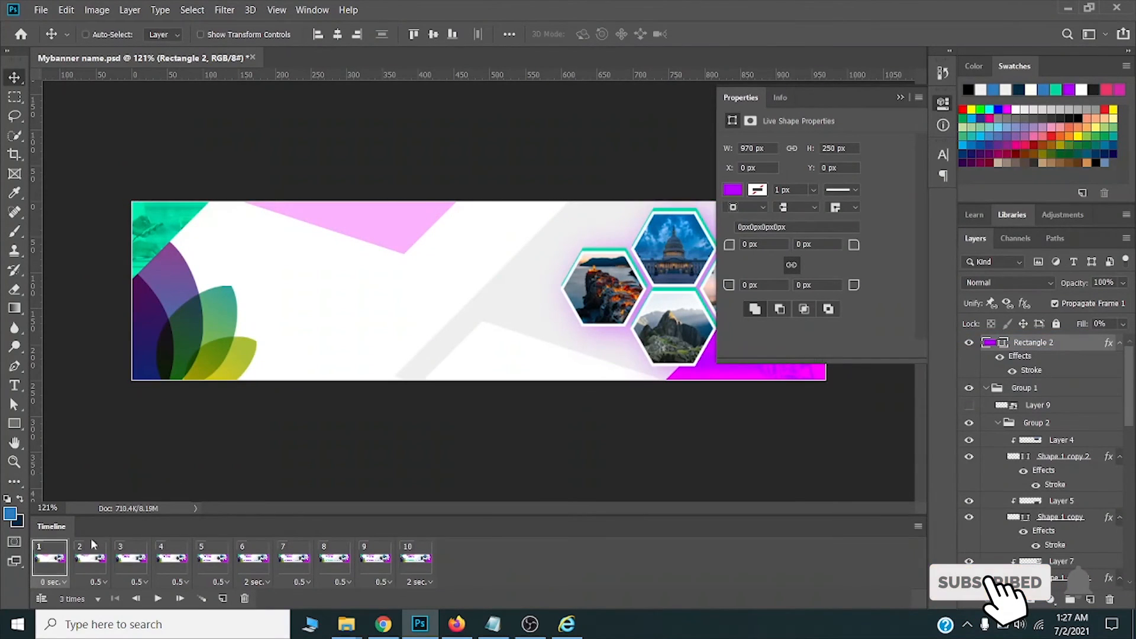
# Step: Play the animation from frame 1 and view the banner at 100% zoom to check the border
pyautogui.click(63, 569)
pyautogui.press('space')
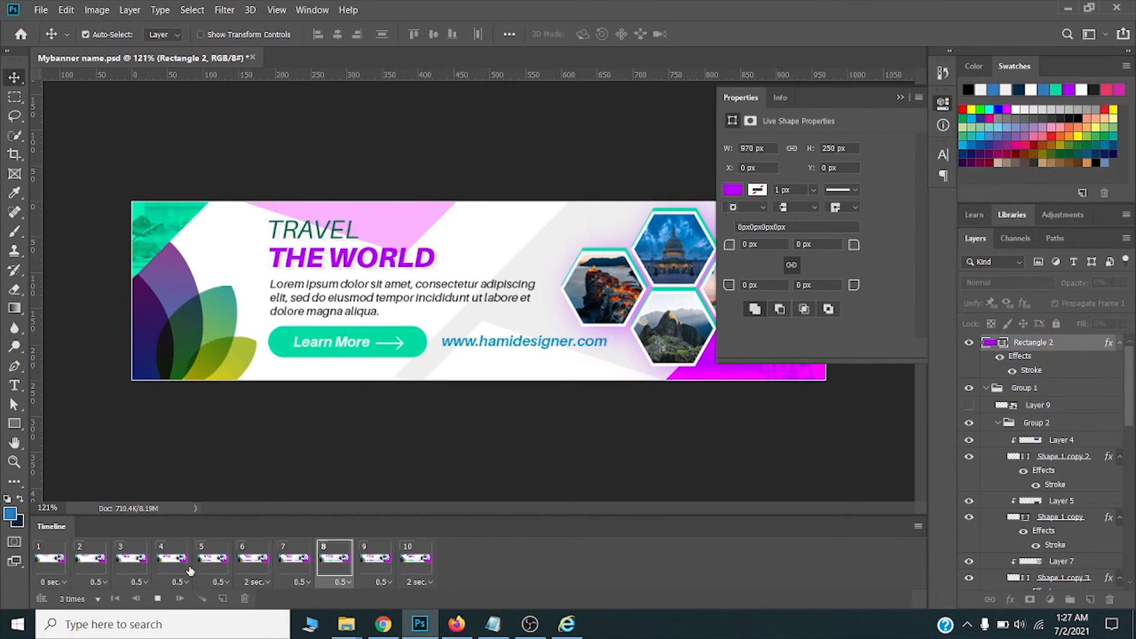
pyautogui.hotkey('ctrl', '1')
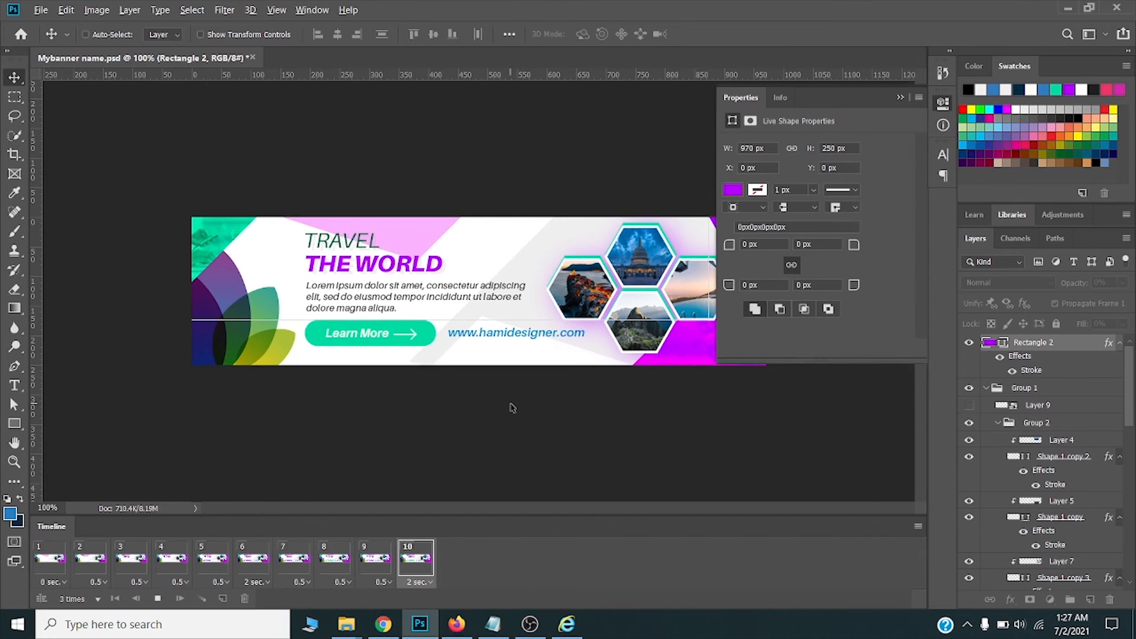
# Step: Preview the banner's GIF export, and examine the grey line crossing the artwork in frame 10 up close
pyautogui.hotkey('ctrl', 'alt', 'shift', 's')
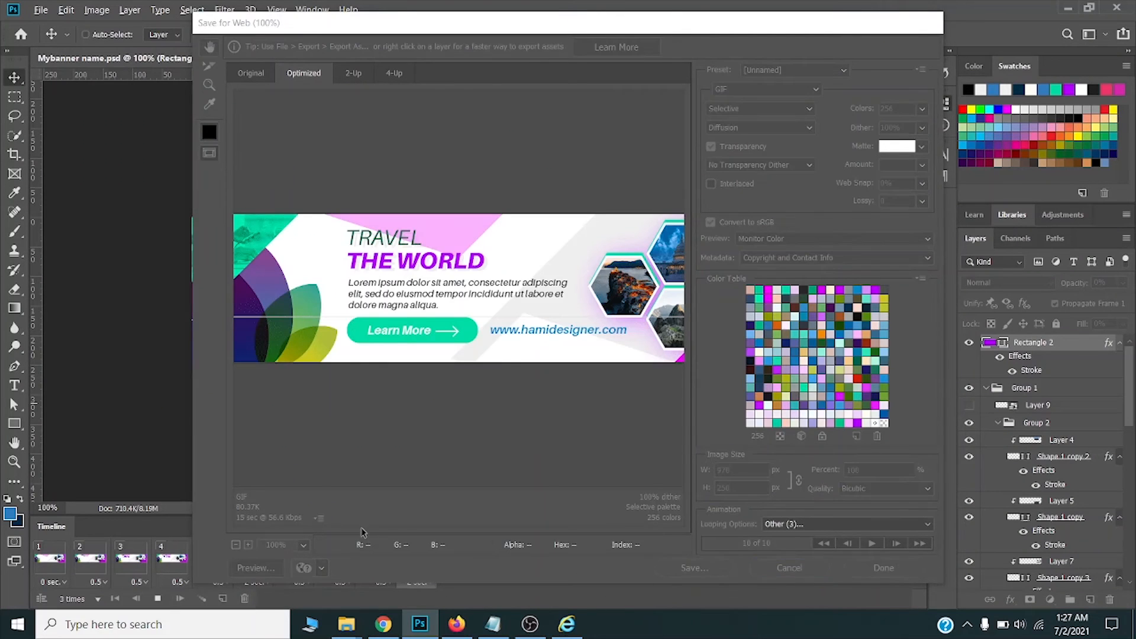
pyautogui.scroll(12, 169, 312)
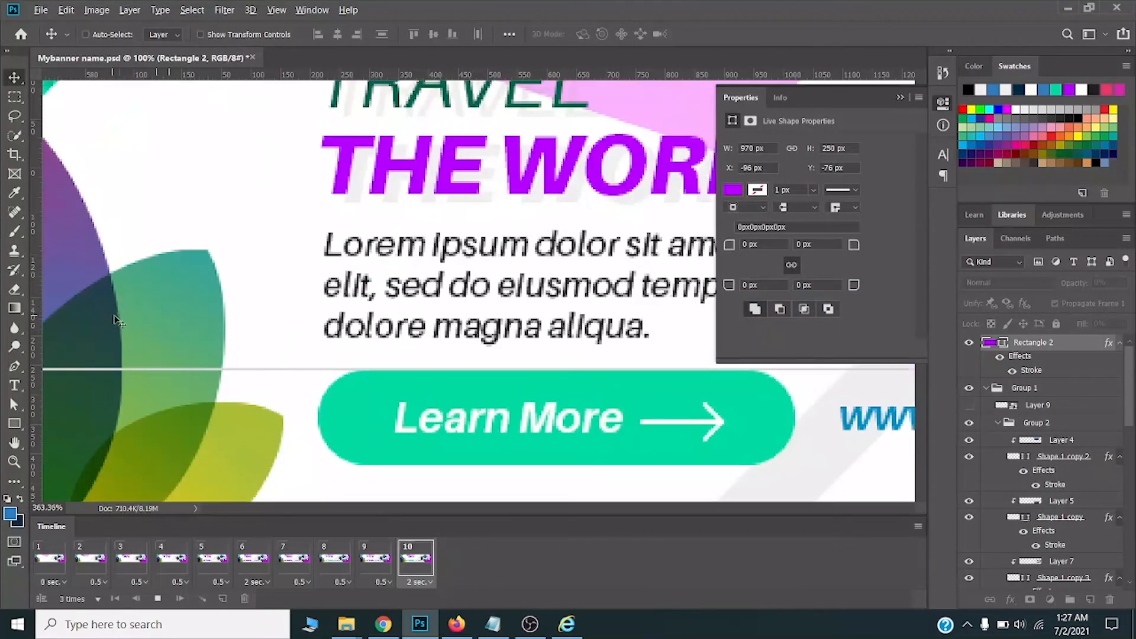
pyautogui.hscroll(-4, 117, 320)
pyautogui.scroll(5, 245, 361)
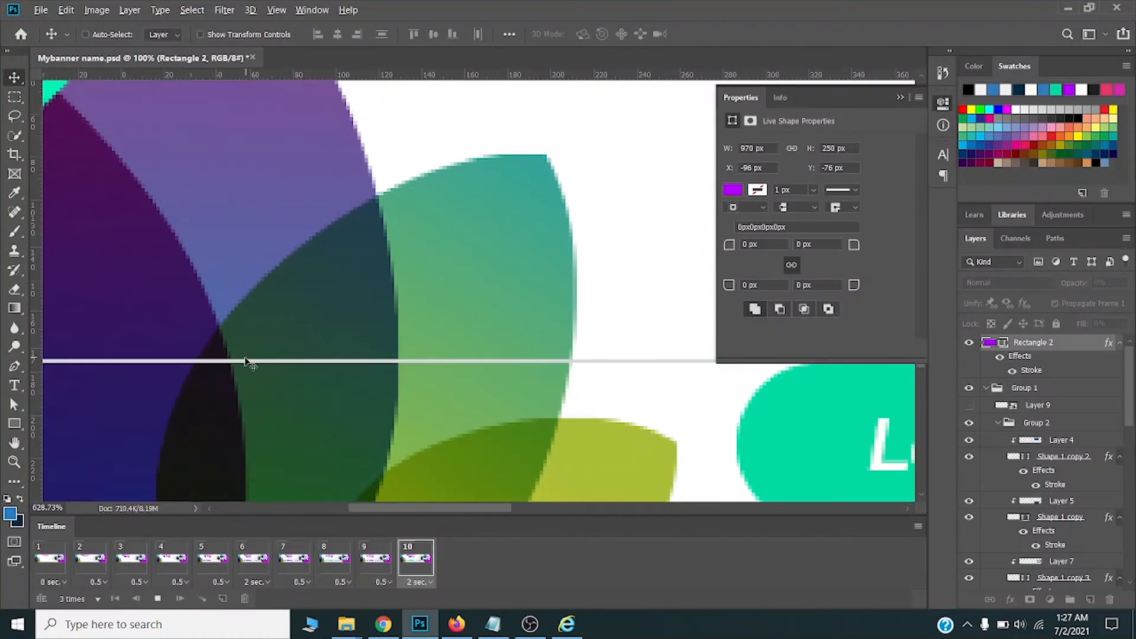
pyautogui.scroll(-8, 246, 361)
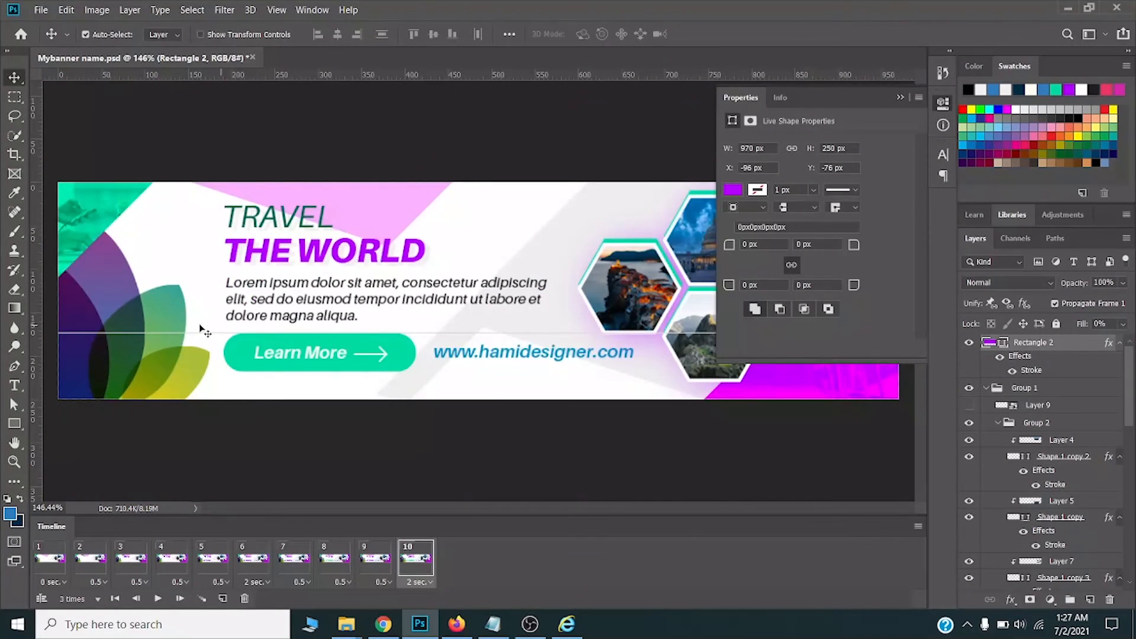
# Step: In frame 10, centre the border rectangle horizontally and vertically on the whole canvas and clear the selection
pyautogui.scroll(-2, 225, 342)
pyautogui.hotkey('ctrl', 'a')
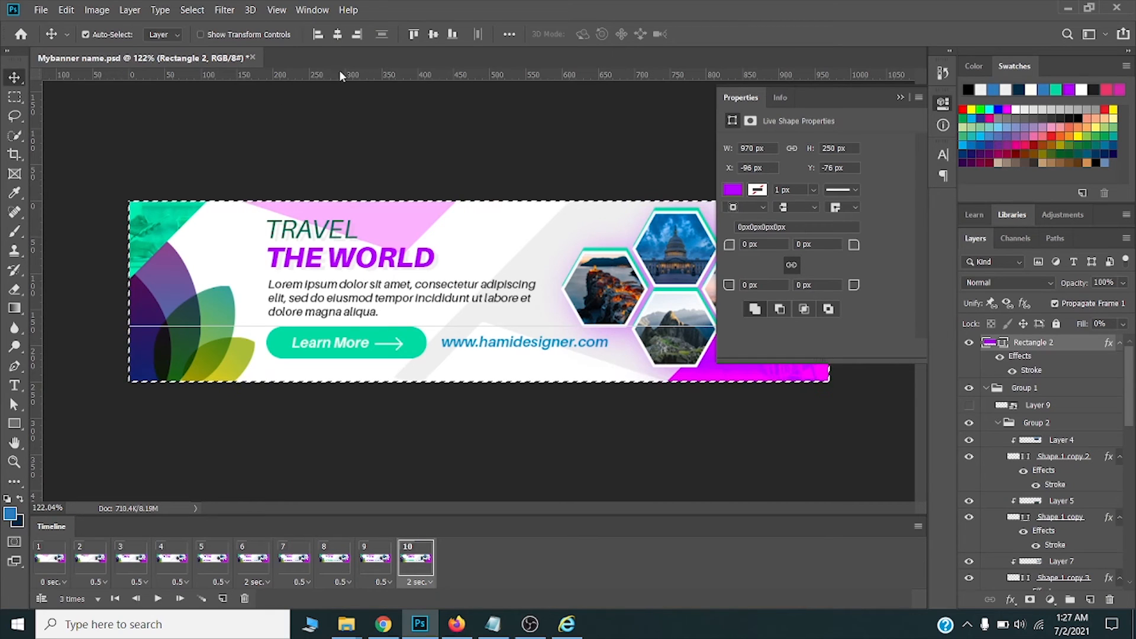
pyautogui.click(337, 36)
pyautogui.click(433, 34)
pyautogui.hotkey('ctrl', 'd')
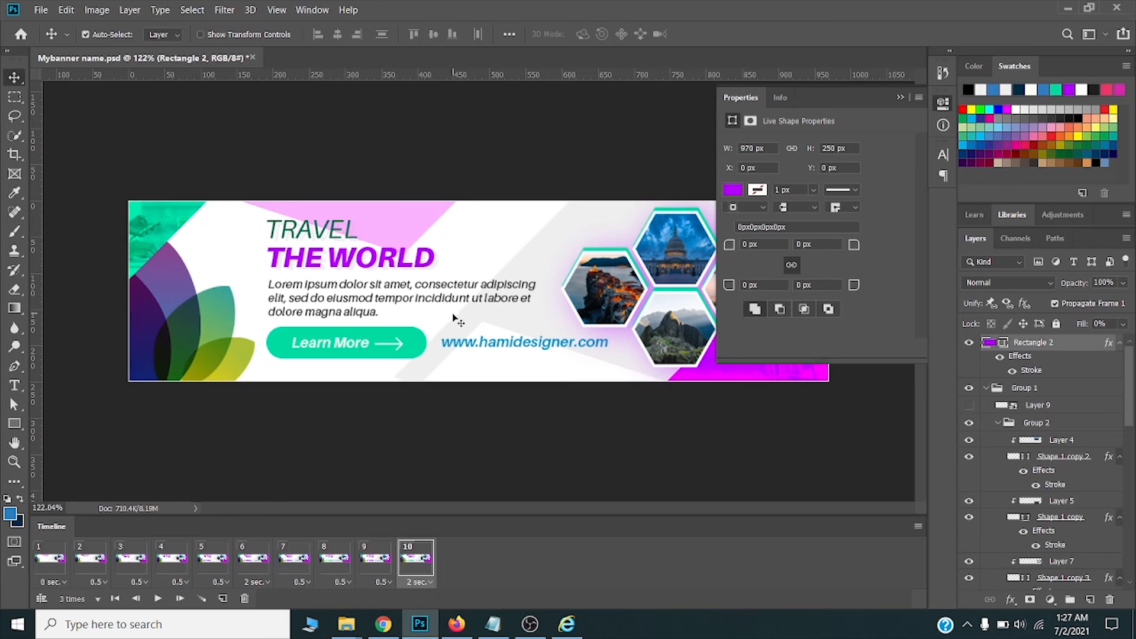
# Step: Export the corrected animation for the web as a 256-colour GIF, replacing the existing Mybanner-name.gif
pyautogui.scroll(-1, 399, 461)
pyautogui.press('ctrl')
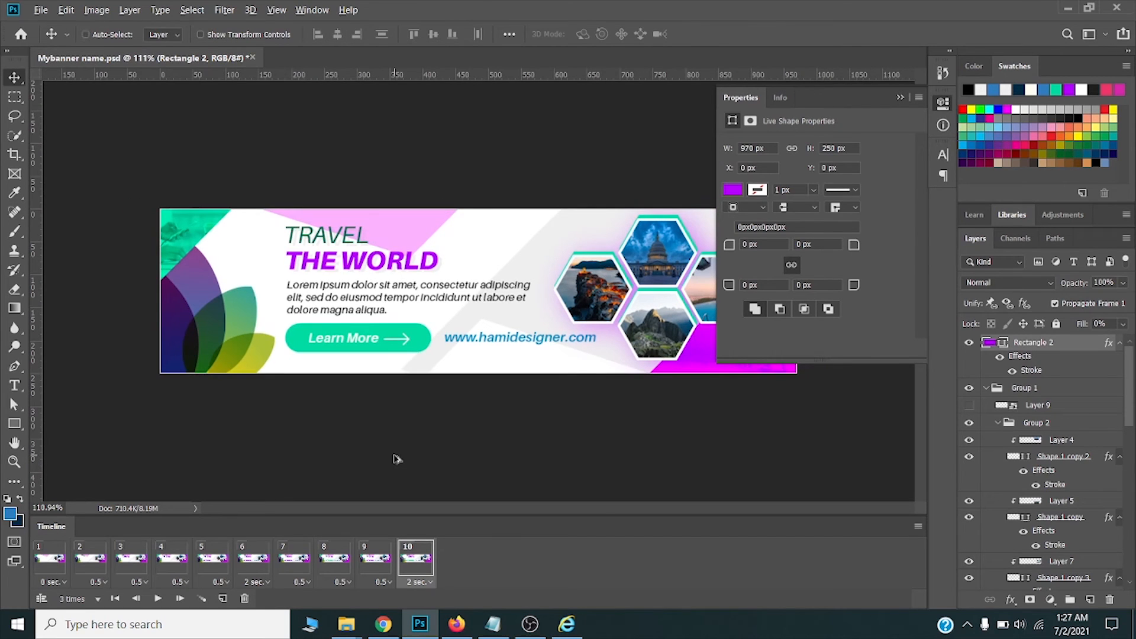
pyautogui.hotkey('ctrl', 'alt', 'shift', 's')
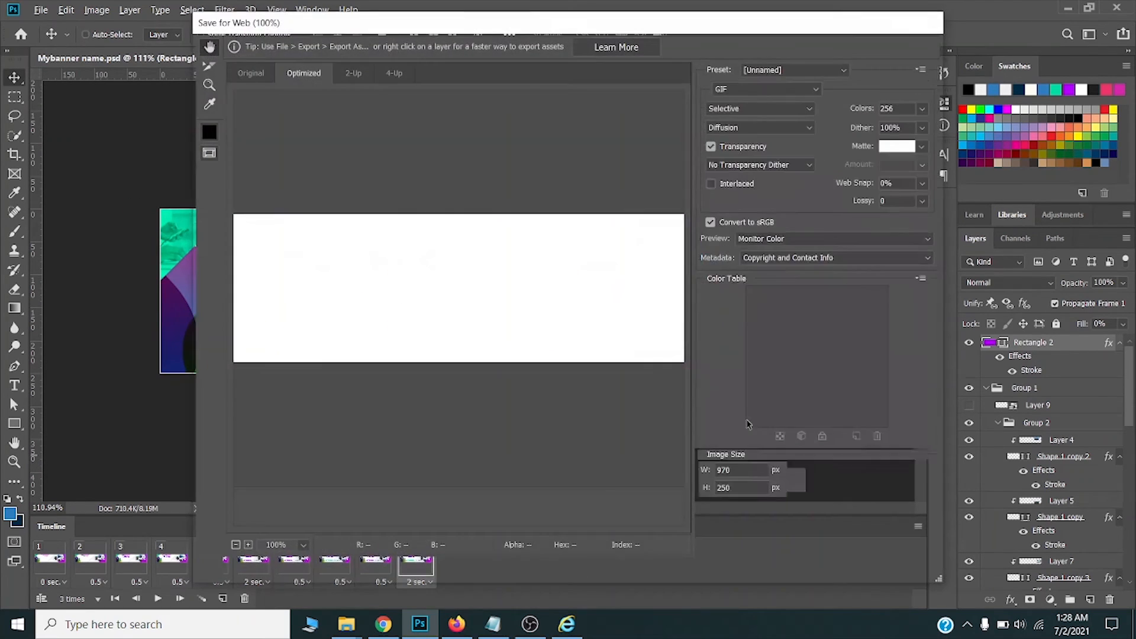
pyautogui.click(702, 569)
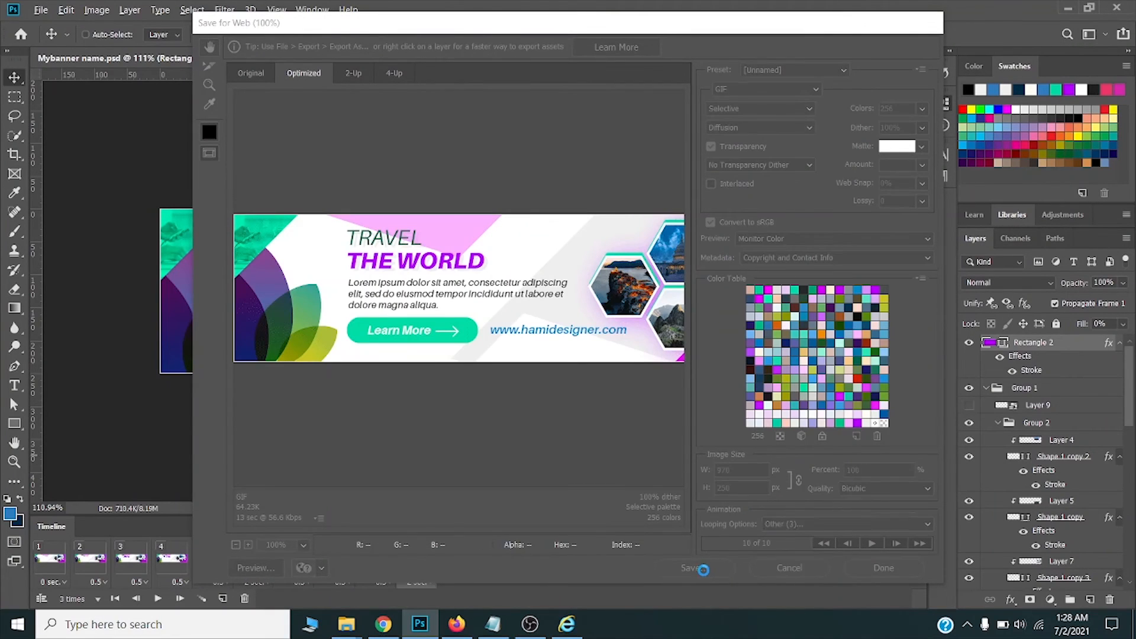
pyautogui.doubleClick(523, 146)
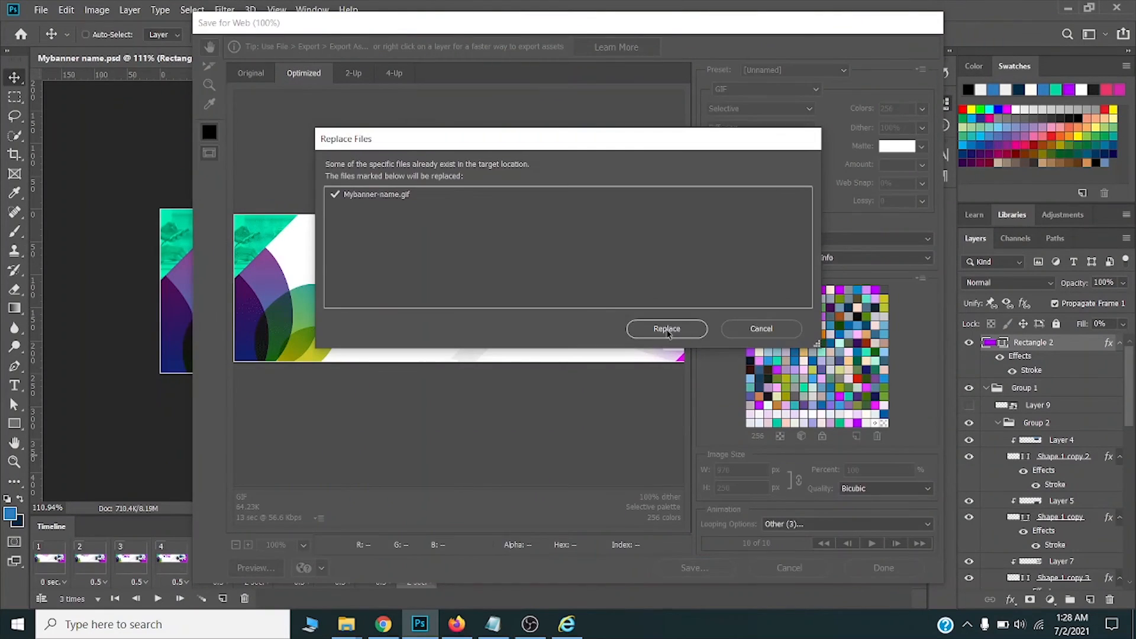
pyautogui.click(666, 328)
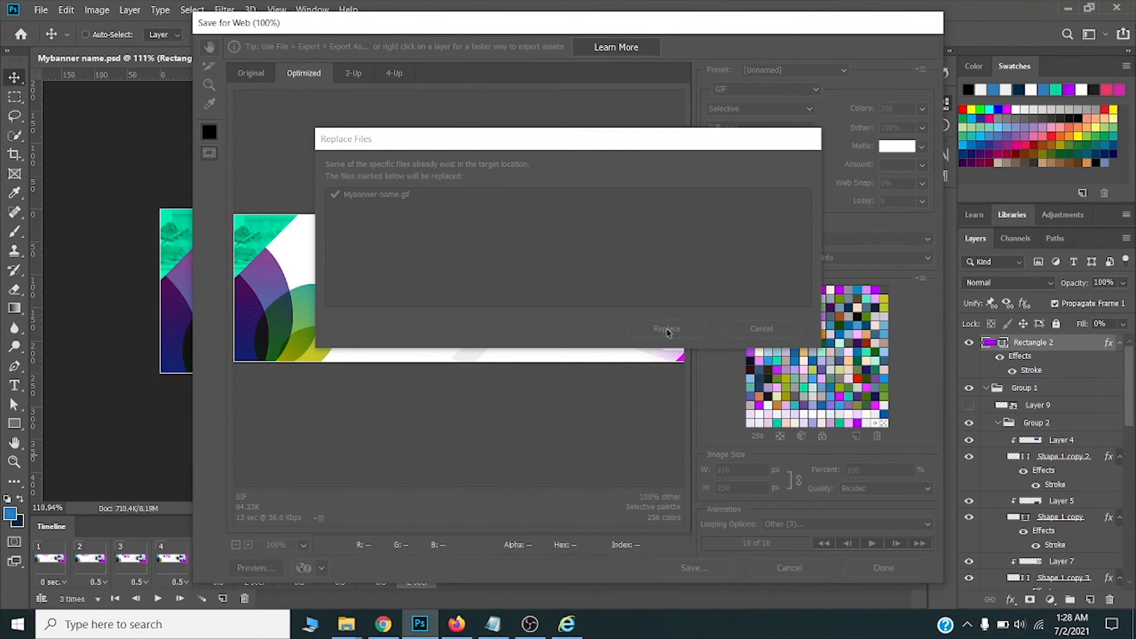
# Step: Switch to the Banner Design folder in File Explorer and play Mybanner-name.gif in Internet Explorer to check the border
pyautogui.moveTo(351, 632)
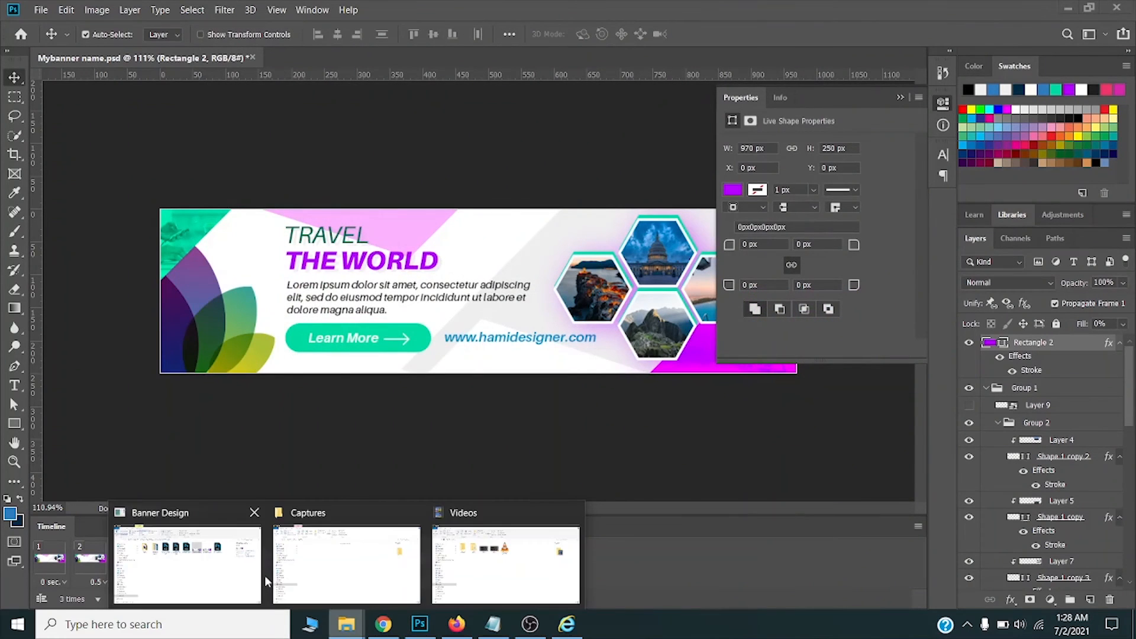
pyautogui.click(265, 575)
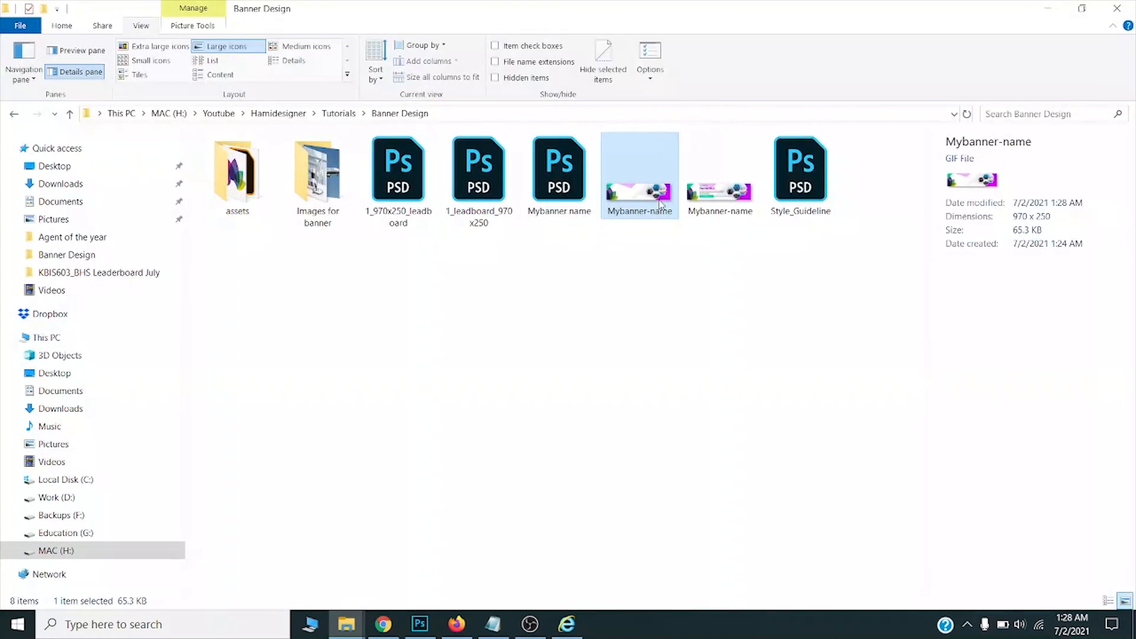
pyautogui.moveTo(659, 204); pyautogui.dragTo(566, 360)
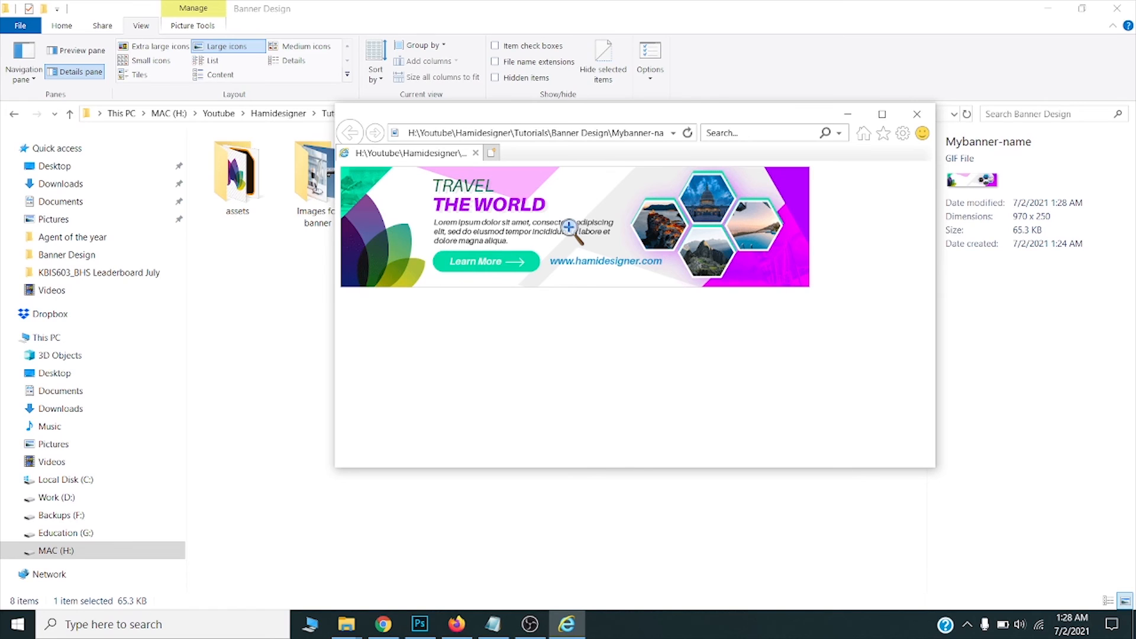
pyautogui.click(848, 116)
# Step: Switch back to Photoshop and view the whole banner unobstructed at 100% zoom, with the shape properties collapsed
pyautogui.moveTo(420, 624)
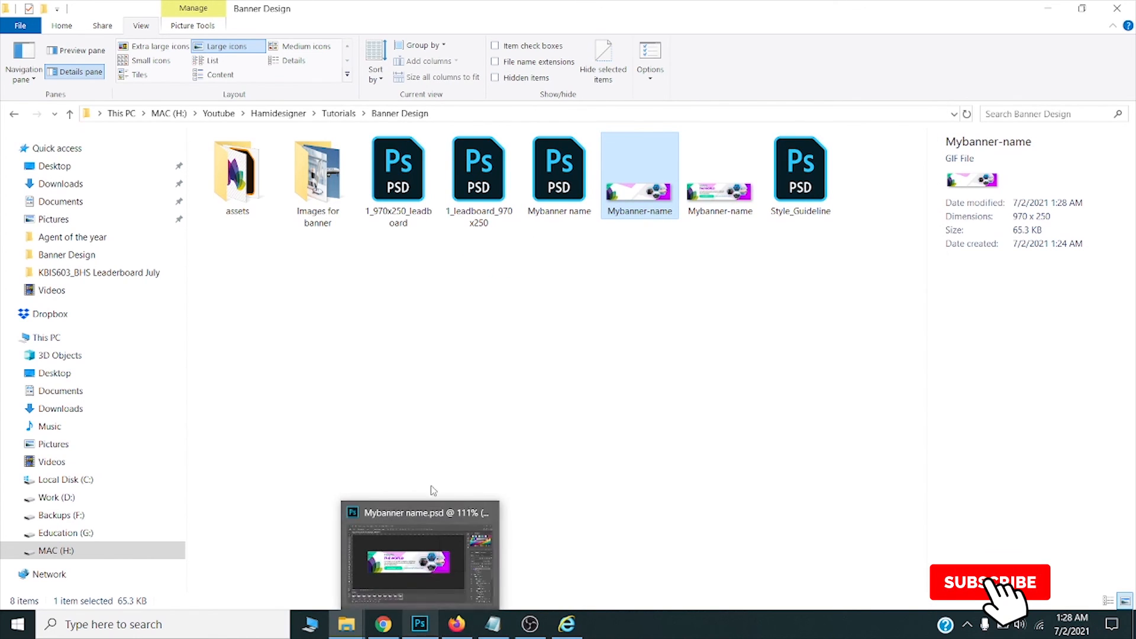
pyautogui.click(423, 544)
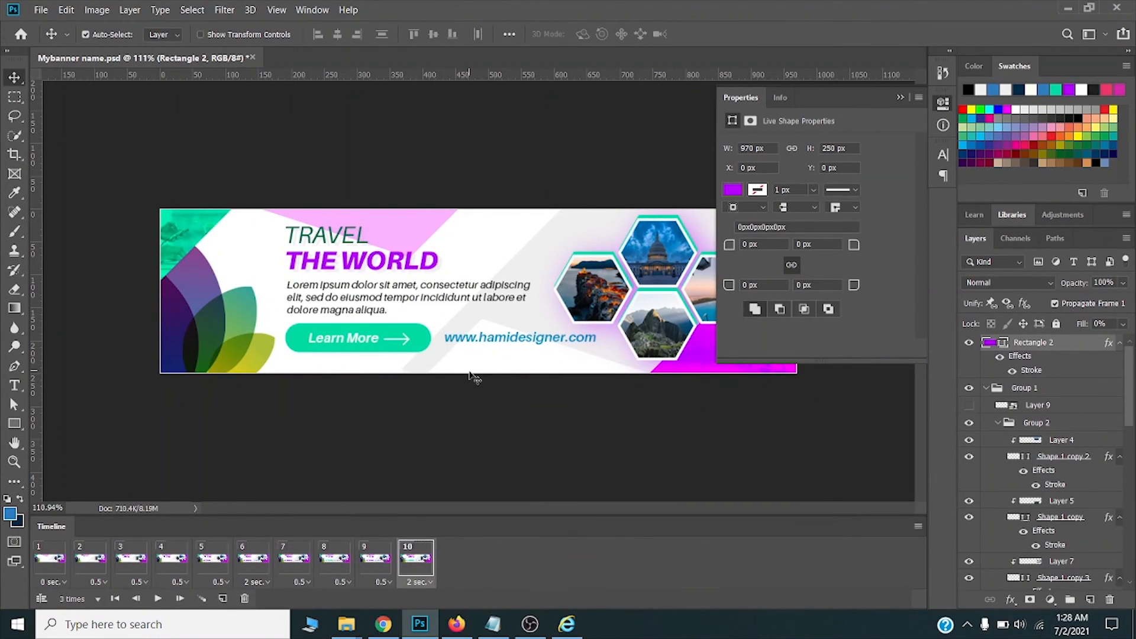
pyautogui.hotkey('ctrl', '-')
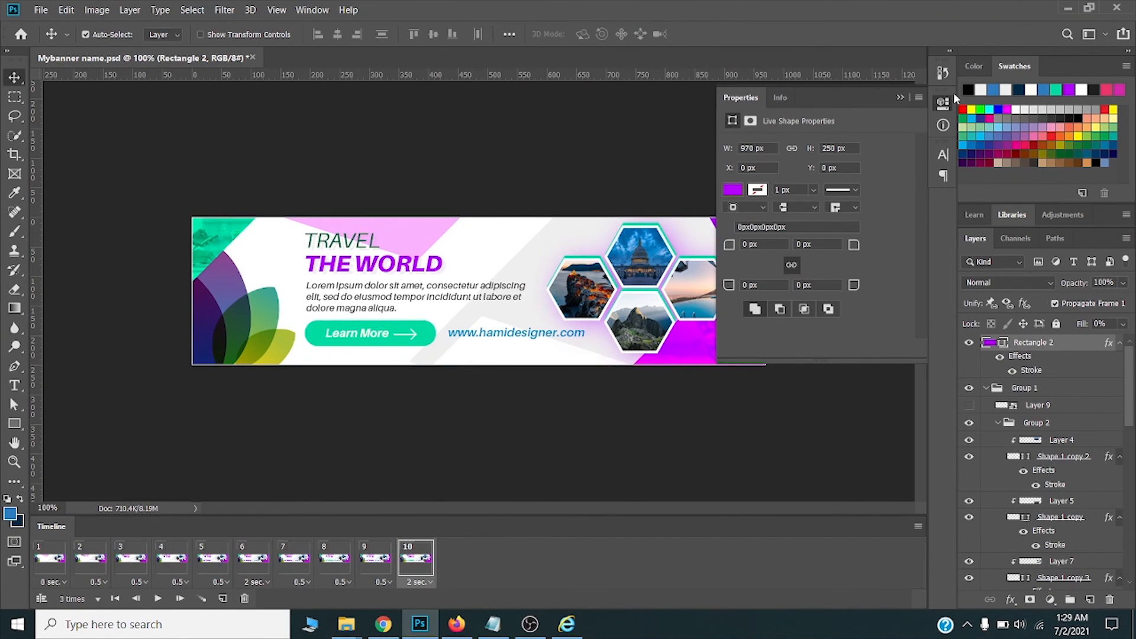
pyautogui.click(901, 98)
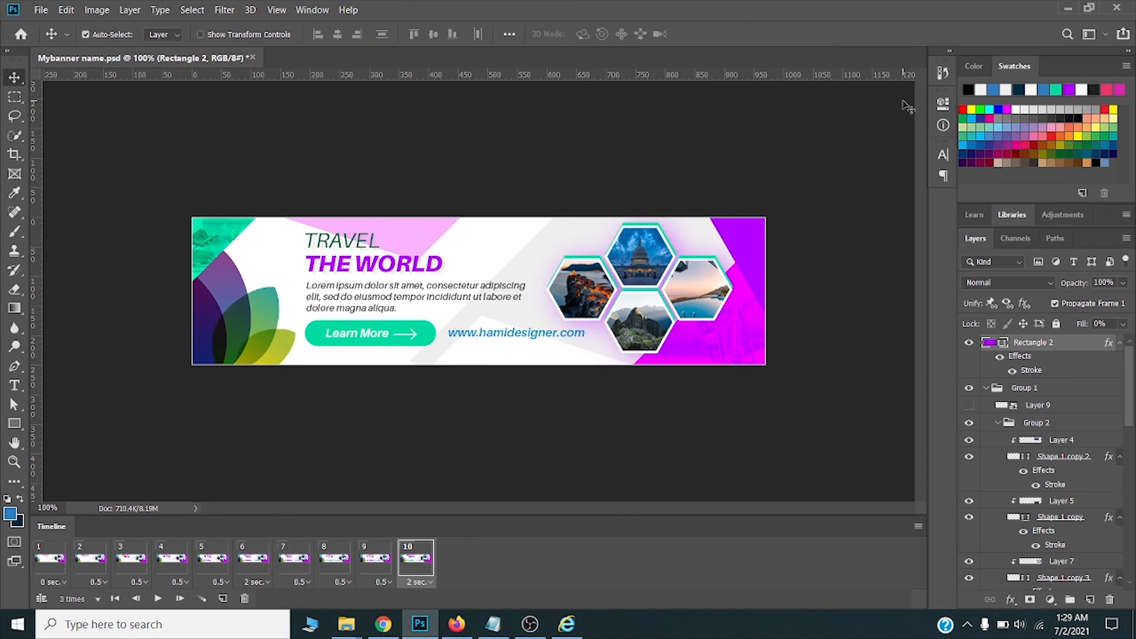